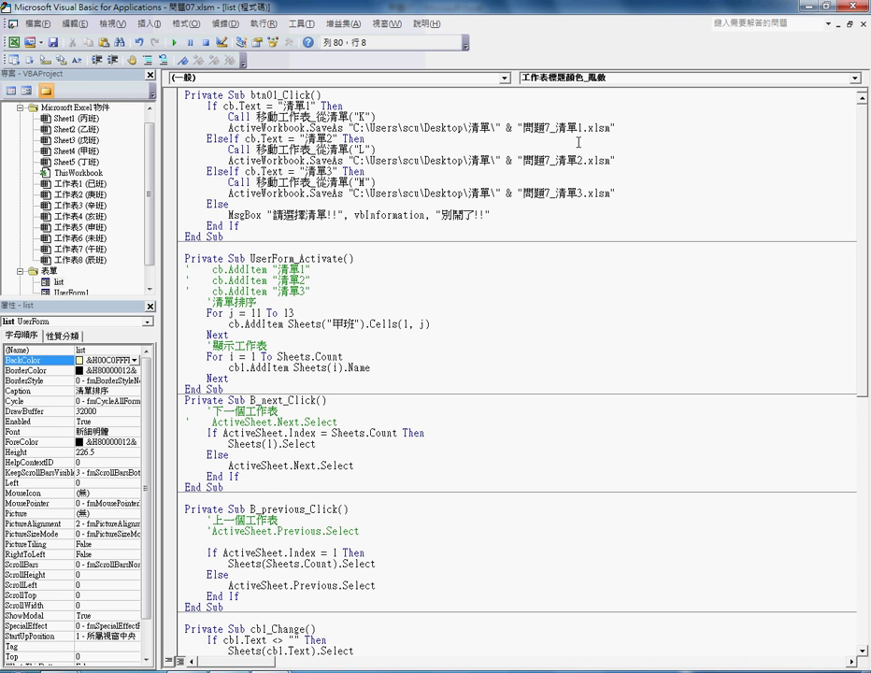
- Run the code, dismiss the ambiguous-name compile error, and place the cursor after the duplicate 工作表標籤顏色 sub name
click(174, 43)
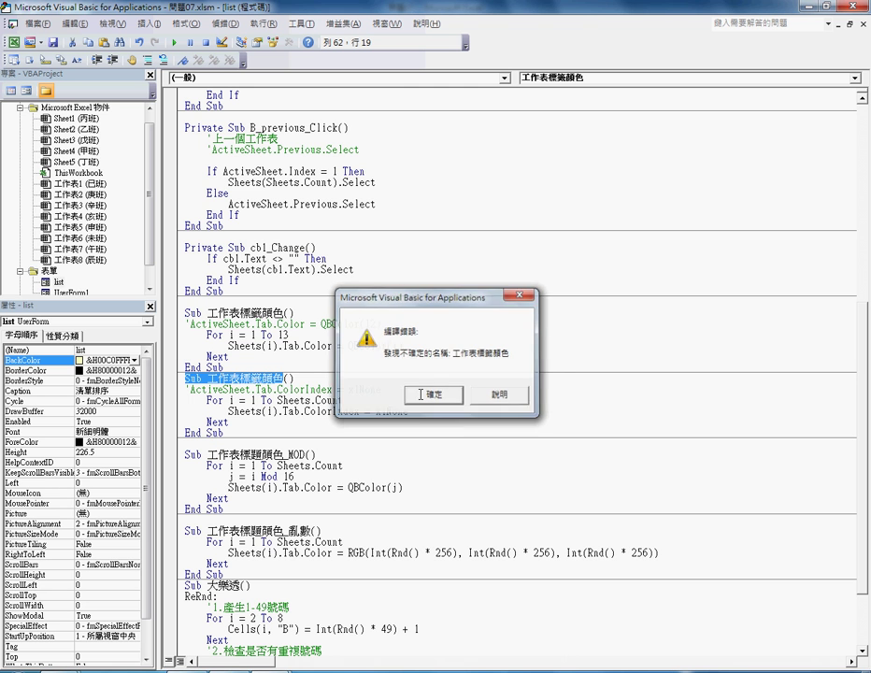
click(432, 395)
click(323, 383)
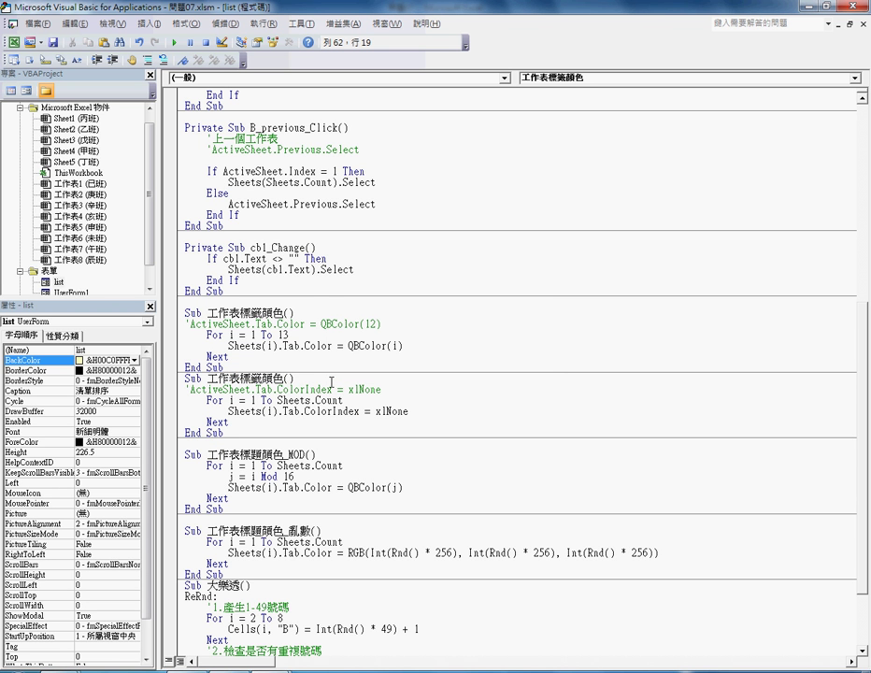
- Append 2 to the duplicate sub name, run the sort form, choose 清單1, and close the form
text(2)
click(176, 44)
click(518, 292)
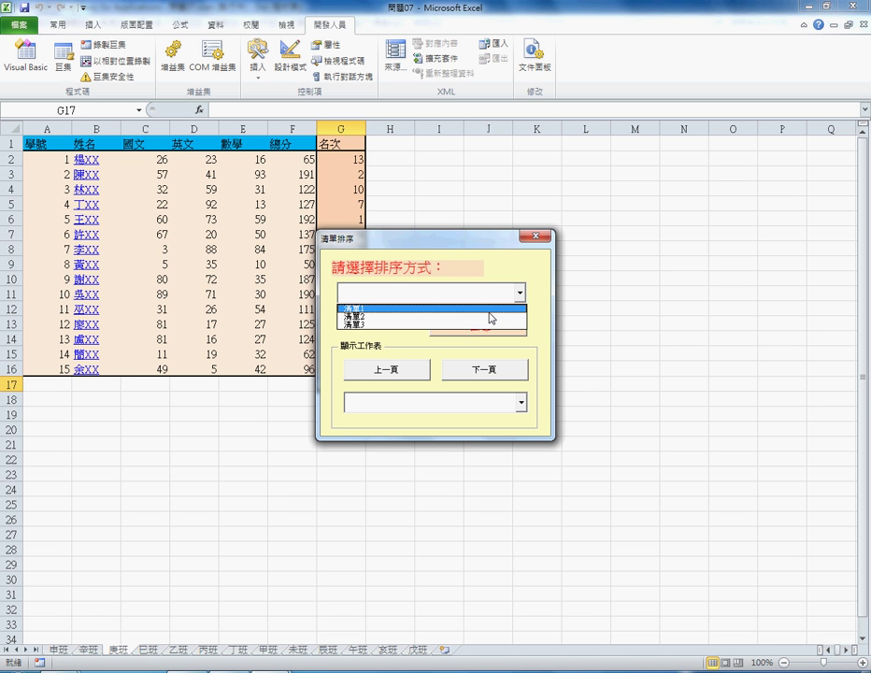
click(488, 312)
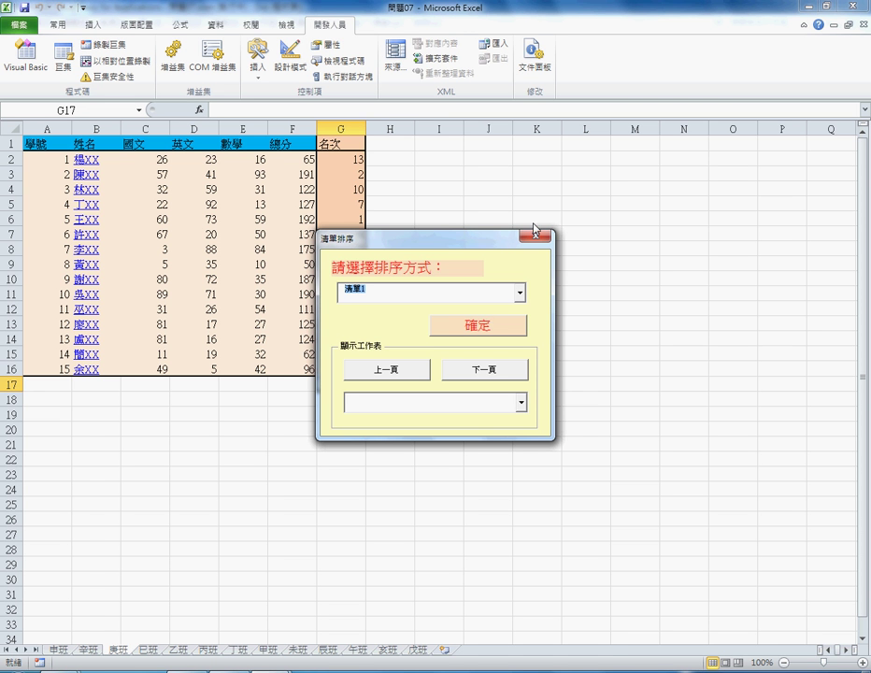
key(alt+F11)
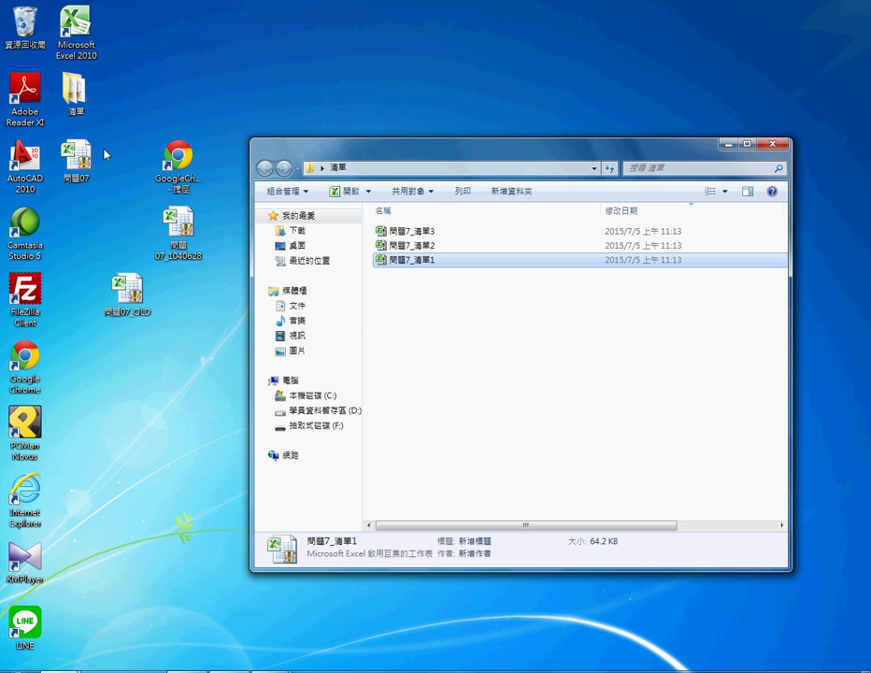
click(80, 98)
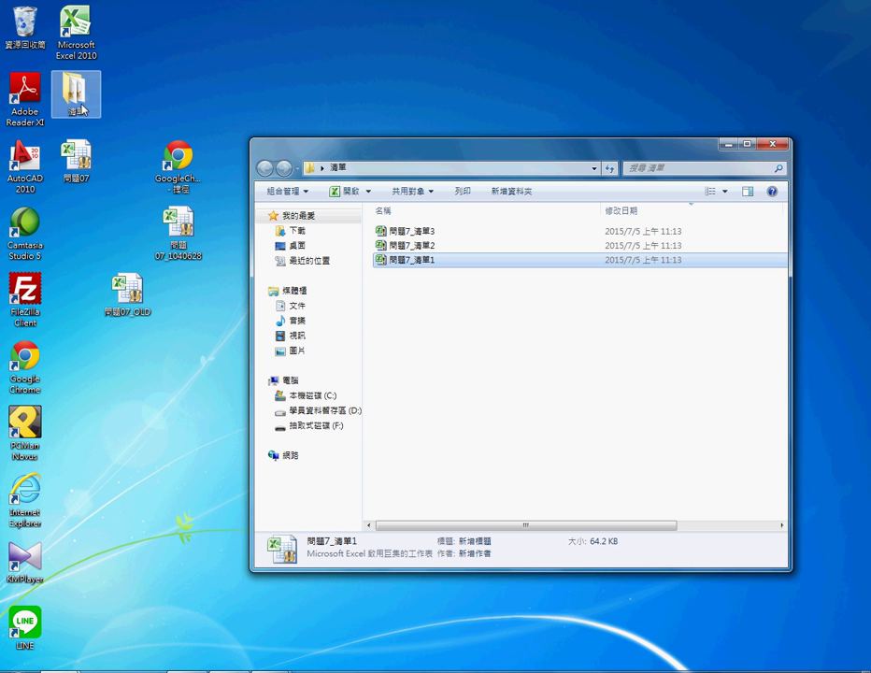
drag(432, 330, 411, 224)
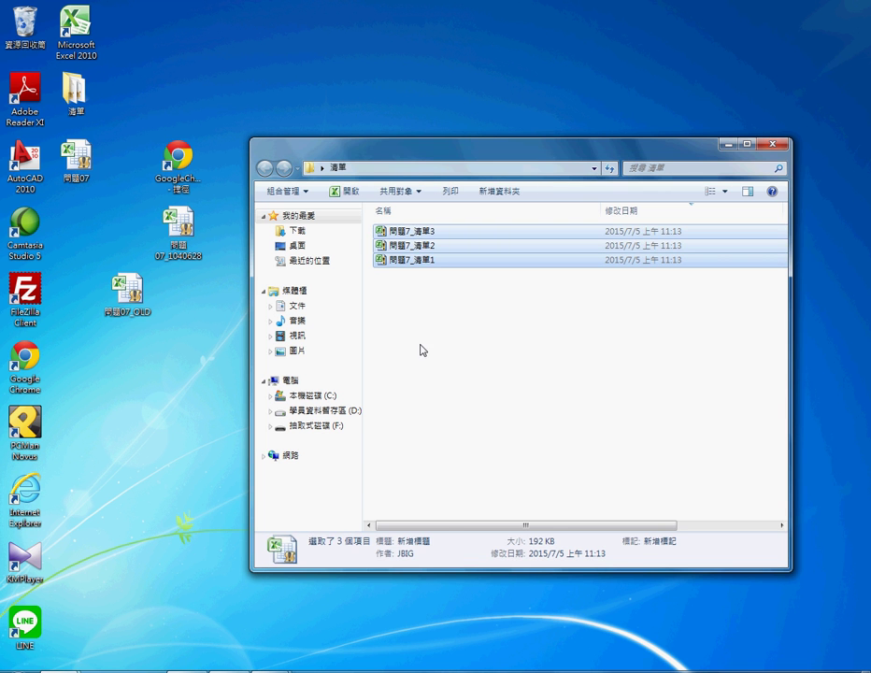
drag(421, 351, 409, 266)
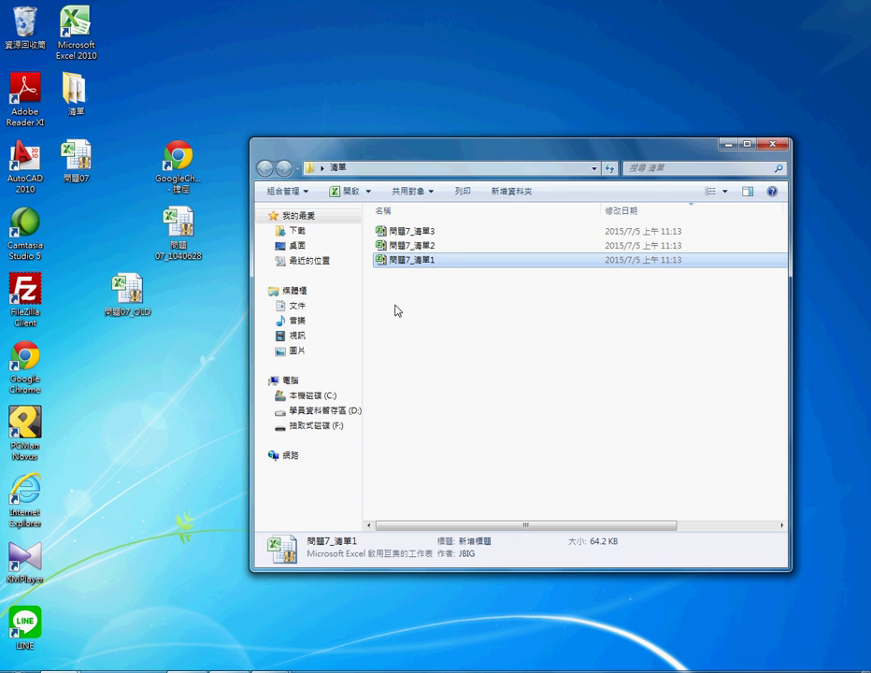
drag(397, 305, 408, 268)
mouse_move(432, 268)
mouse_down()
mouse_move(375, 266)
mouse_move(444, 270)
mouse_up()
mouse_move(54, 119)
mouse_down()
mouse_move(57, 68)
mouse_move(175, 233)
mouse_move(352, 253)
mouse_move(339, 272)
mouse_up()
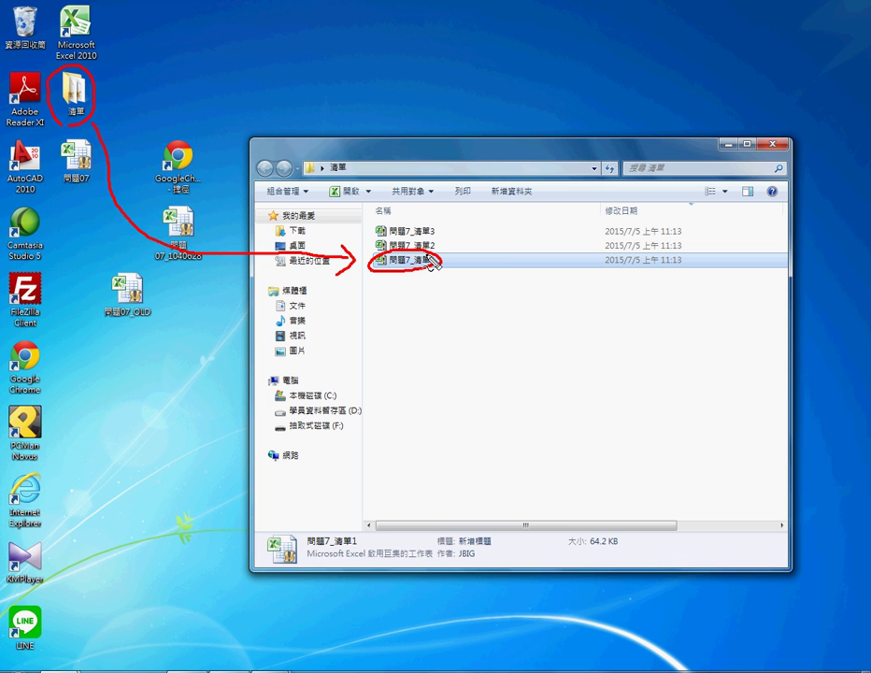
drag(436, 238, 411, 239)
drag(100, 106, 331, 263)
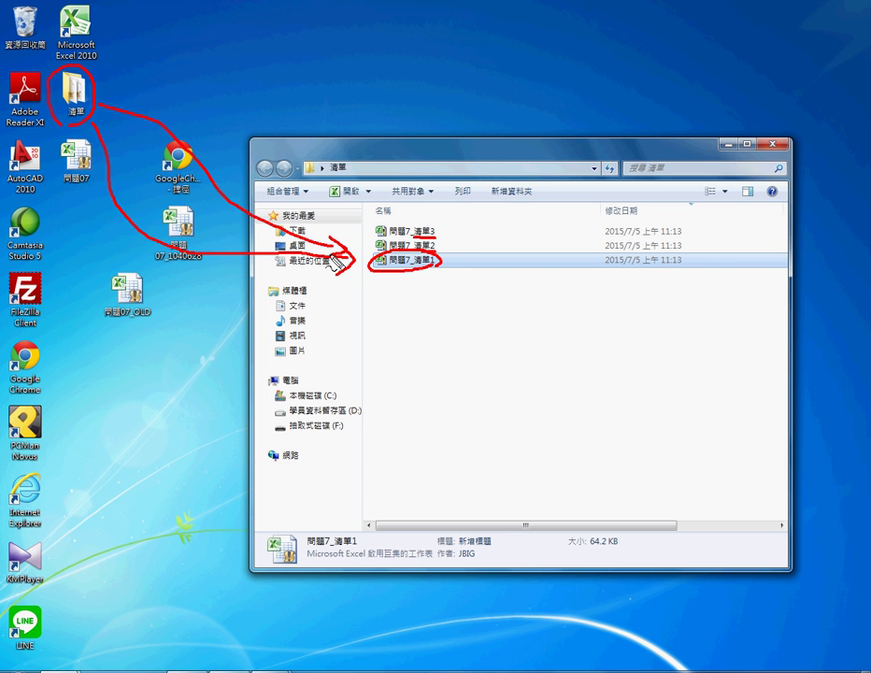
drag(115, 84, 373, 230)
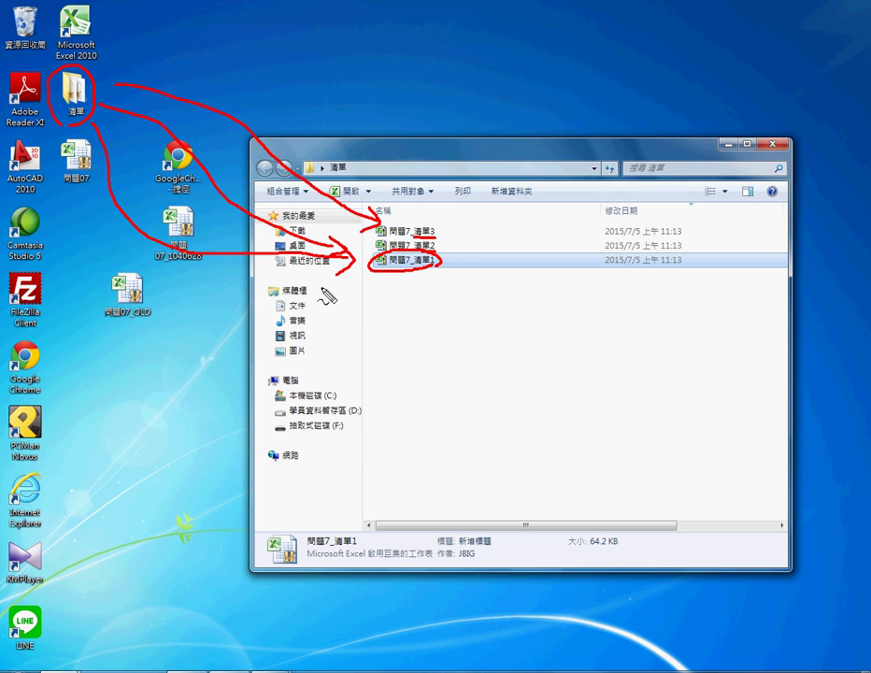
- Minimize the VBA editor and delete the three 問題7_清單 workbooks from the 清單 folder
key(Escape)
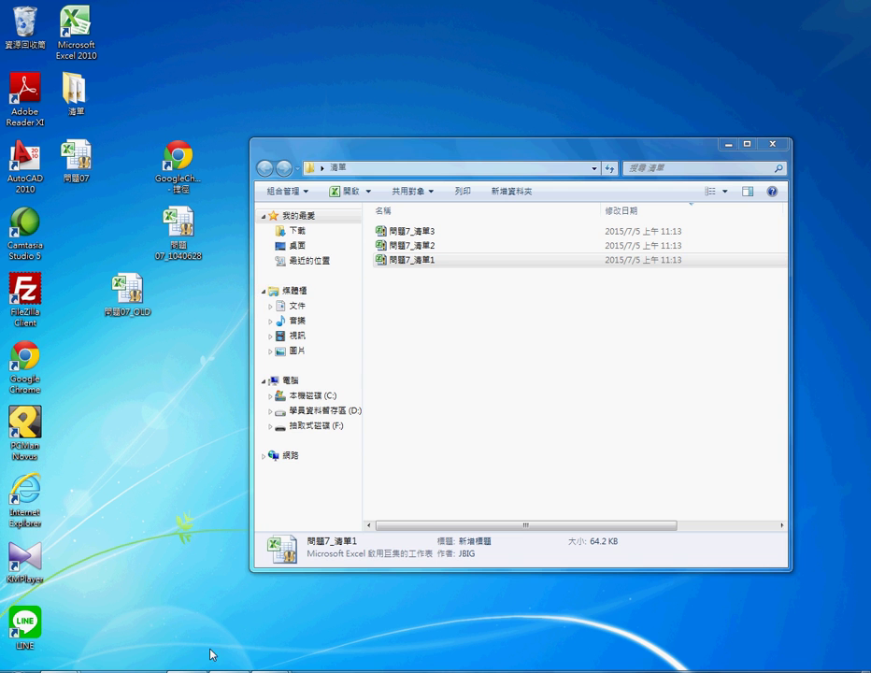
mouse_move(282, 667)
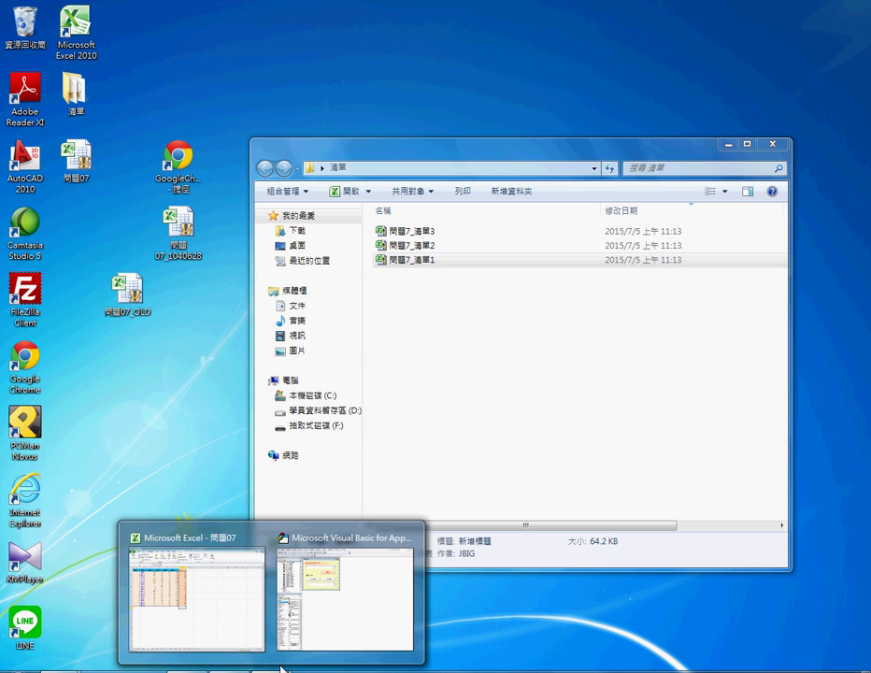
click(335, 617)
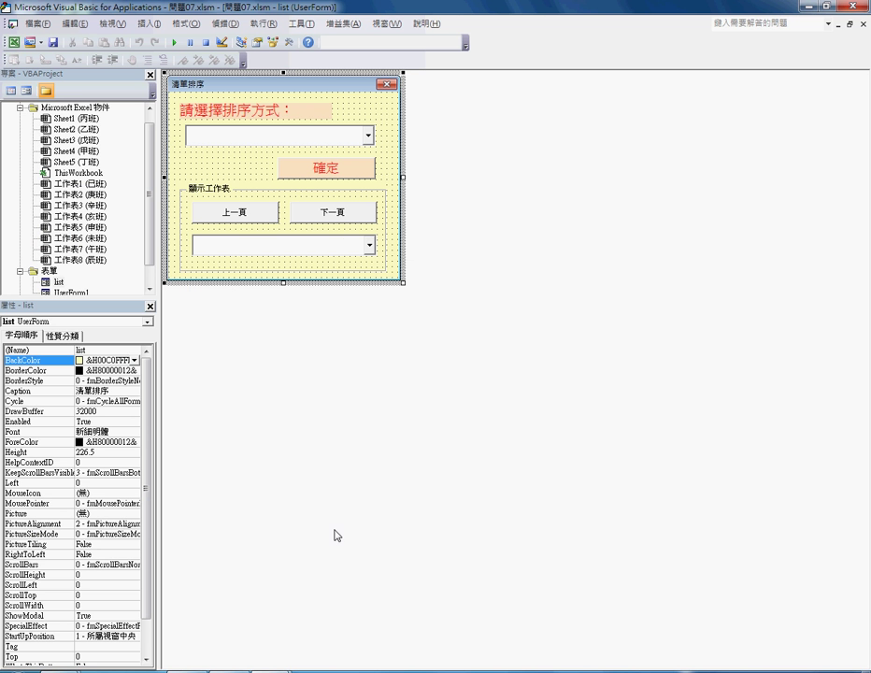
click(809, 6)
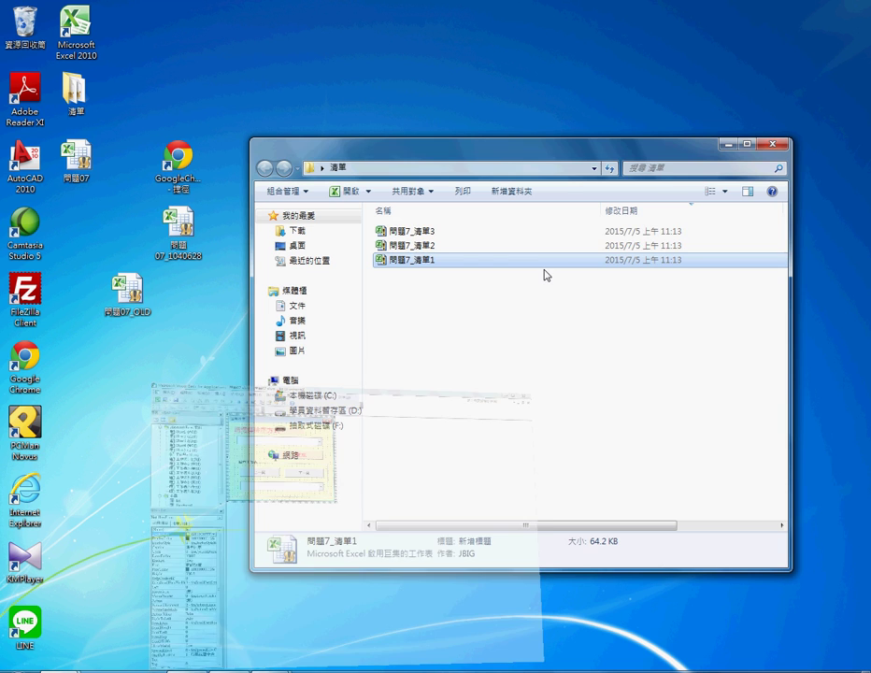
drag(474, 301, 400, 229)
key(Delete)
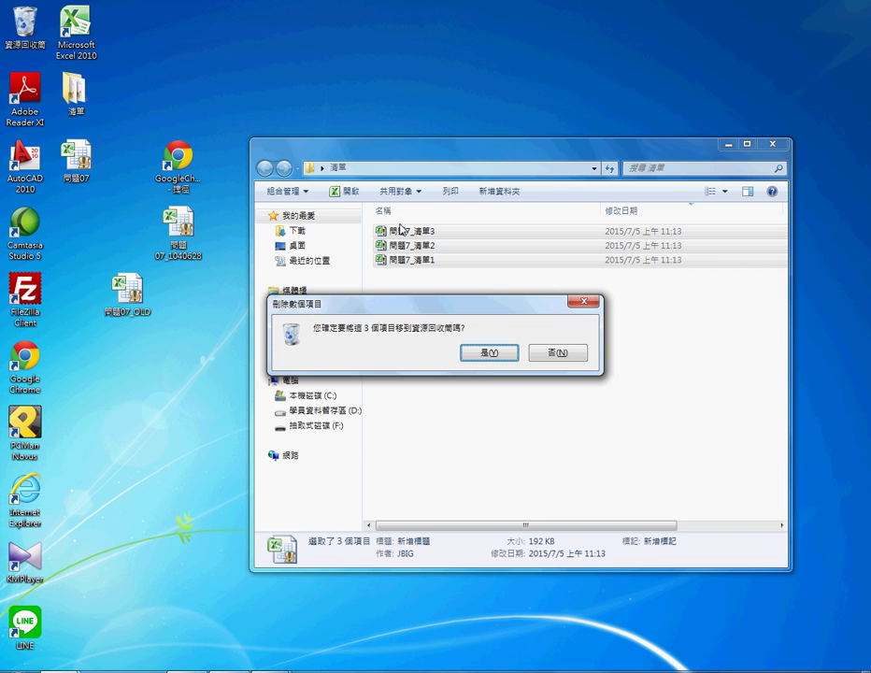
click(496, 352)
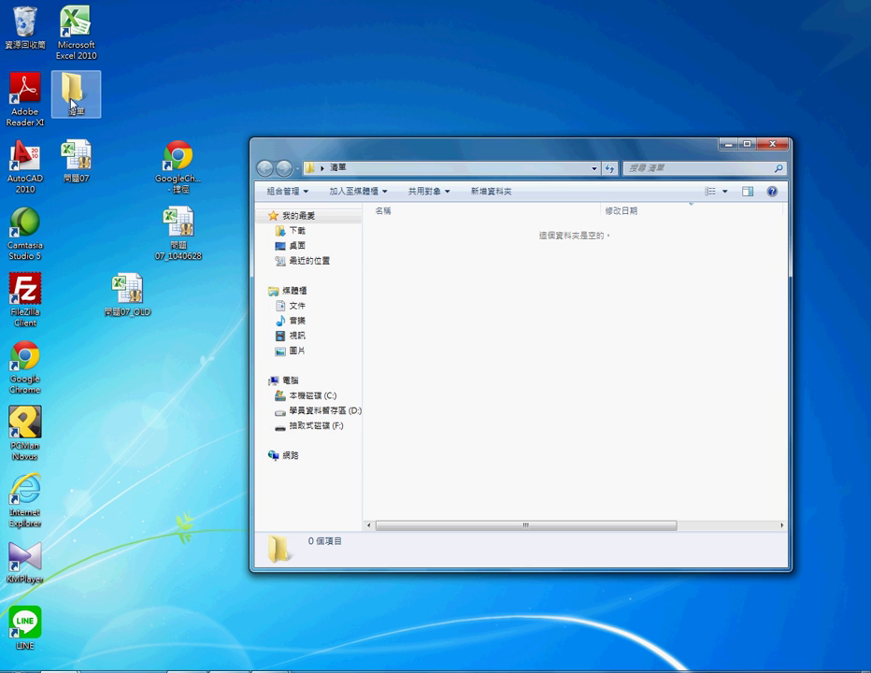
- Turn the 清單 folder's address bar into editable text and select the full desktop path
right_click(411, 170)
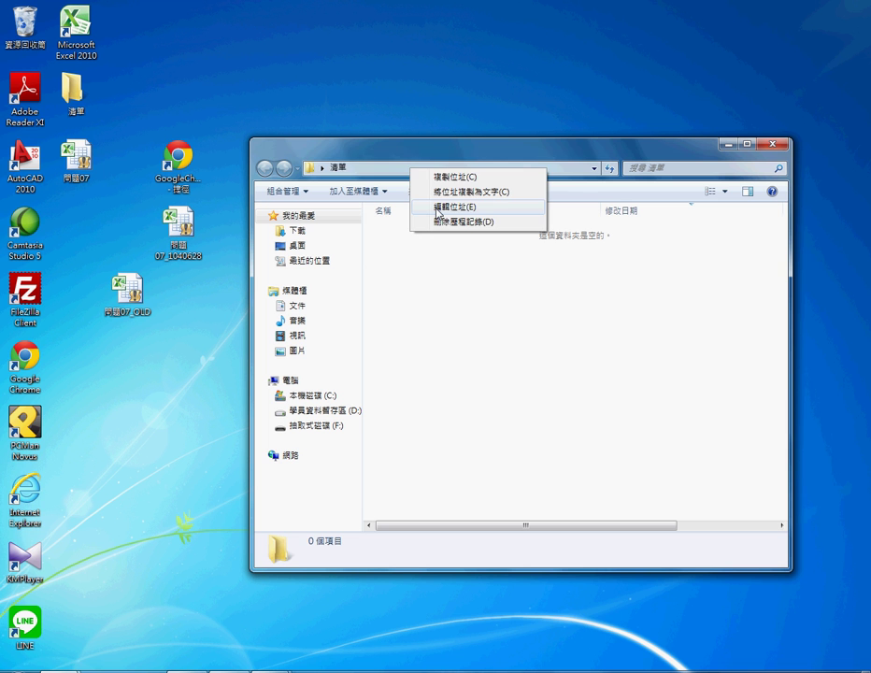
click(437, 207)
key(End)
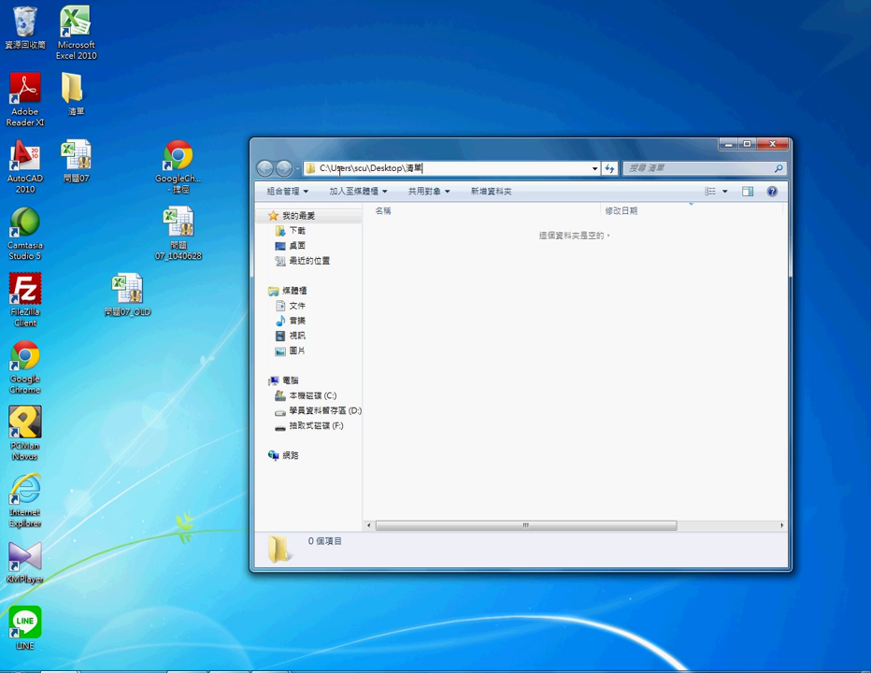
shift+click(321, 171)
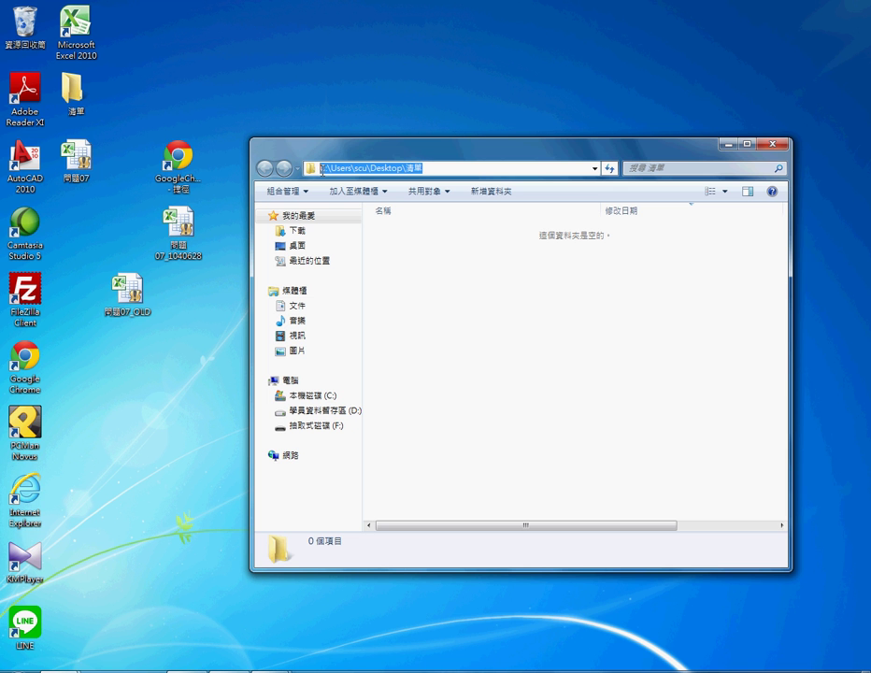
right_click(384, 172)
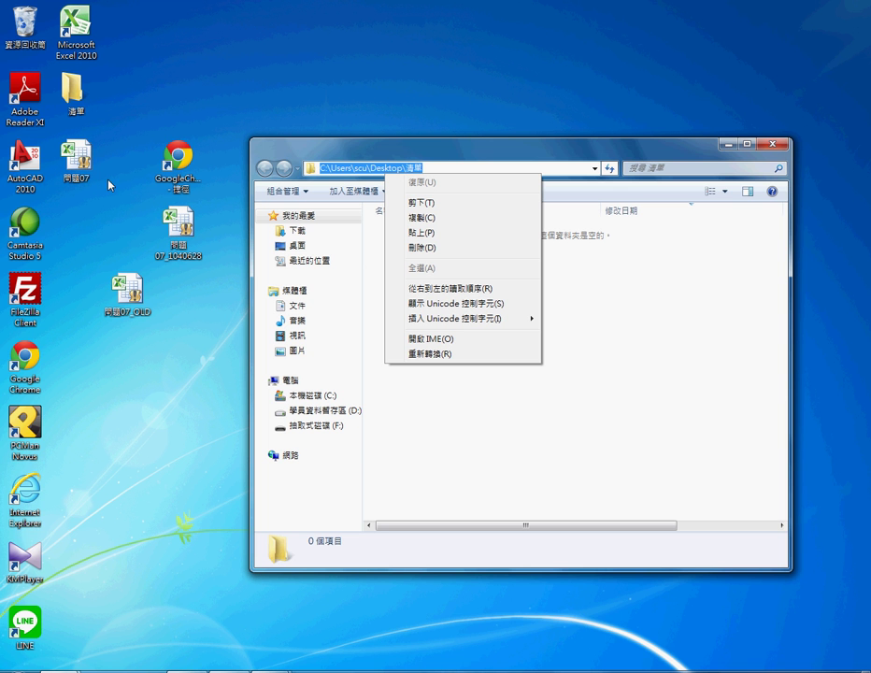
click(631, 321)
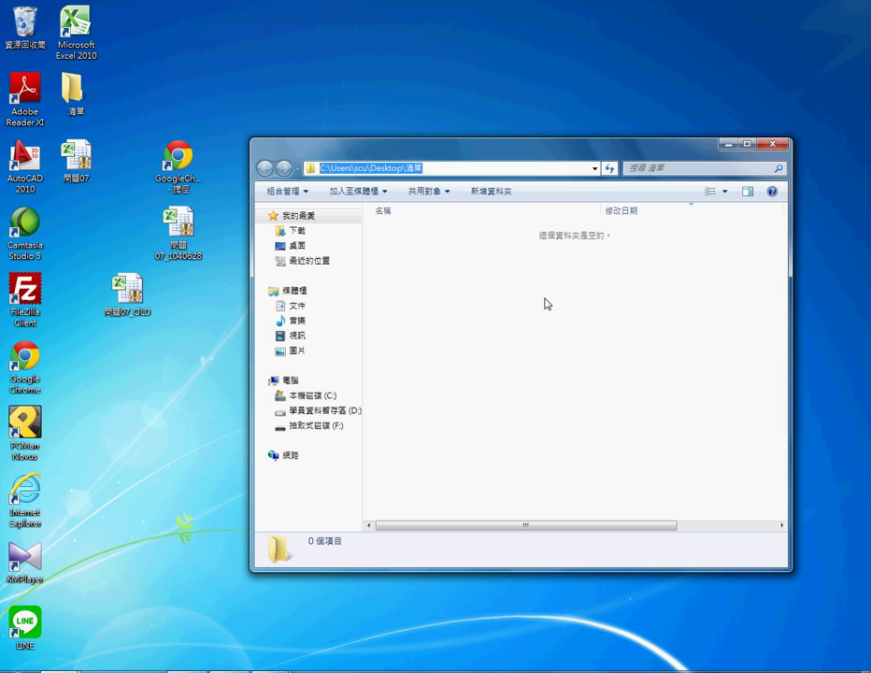
- Run the sort form with 清單1 and confirm it, saving 問題7_清單1 into the 清單 folder
click(361, 615)
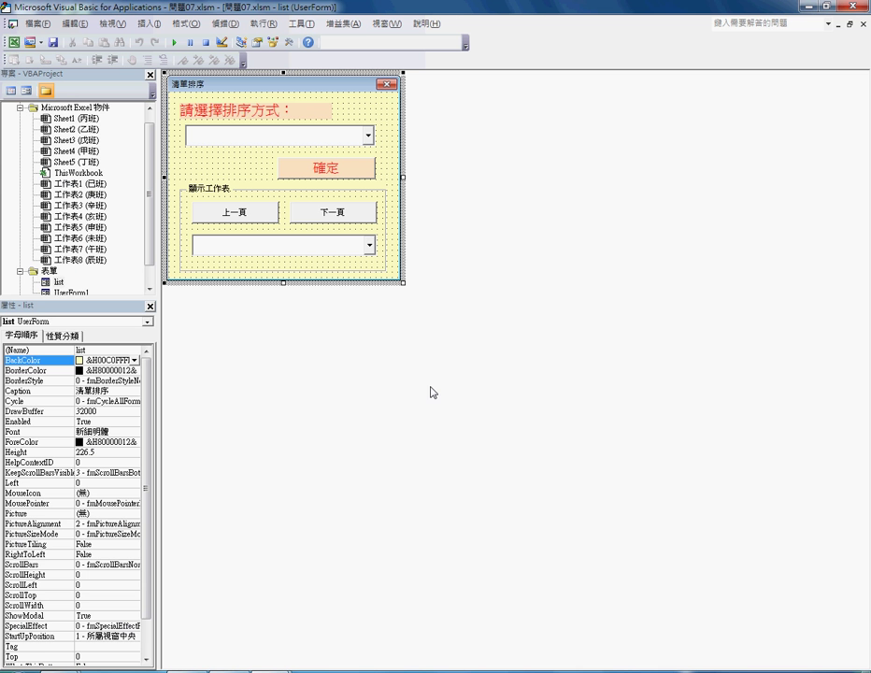
click(173, 42)
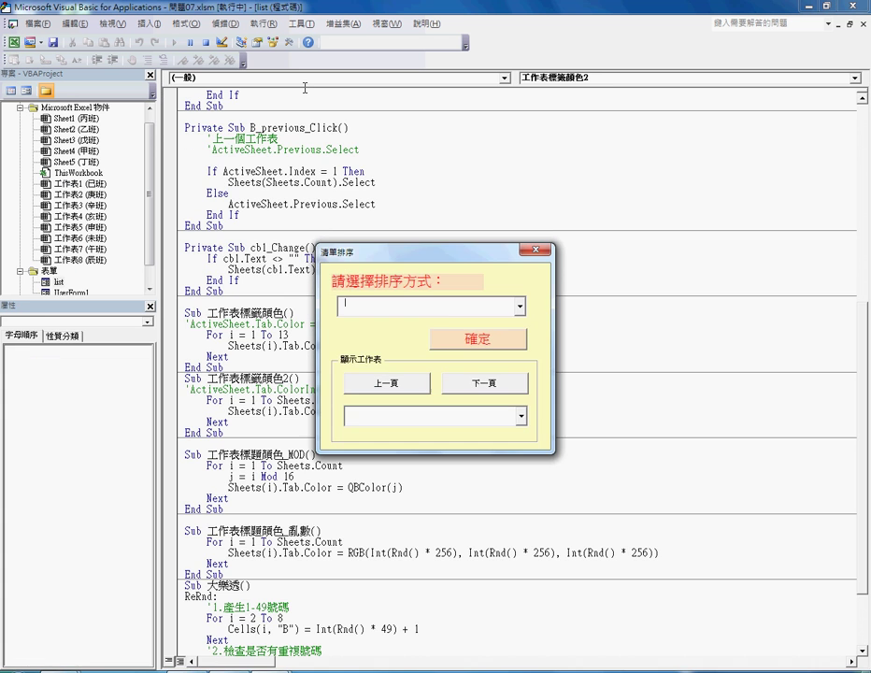
click(519, 309)
click(514, 321)
click(826, 7)
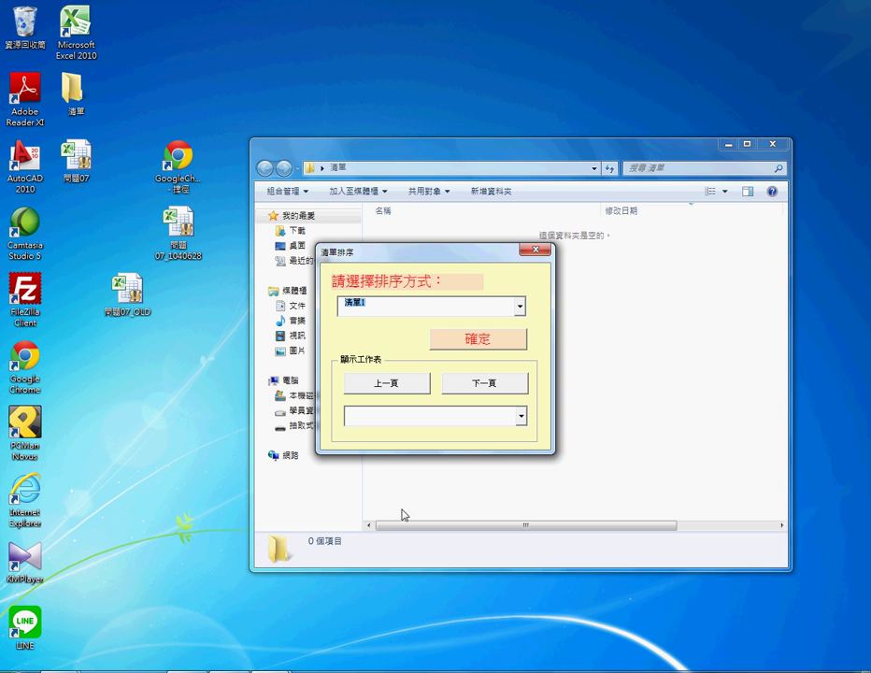
click(239, 624)
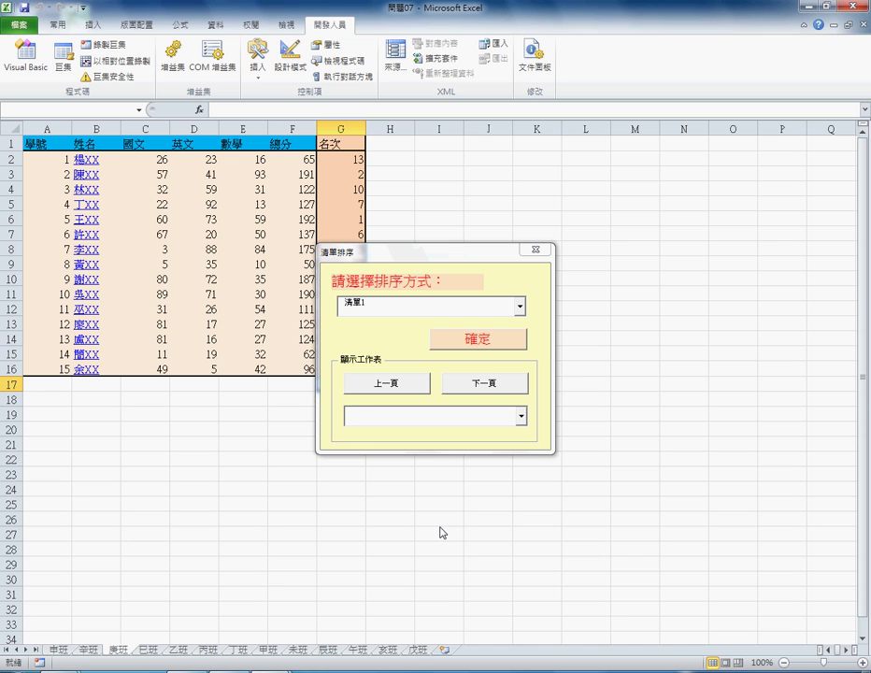
click(494, 344)
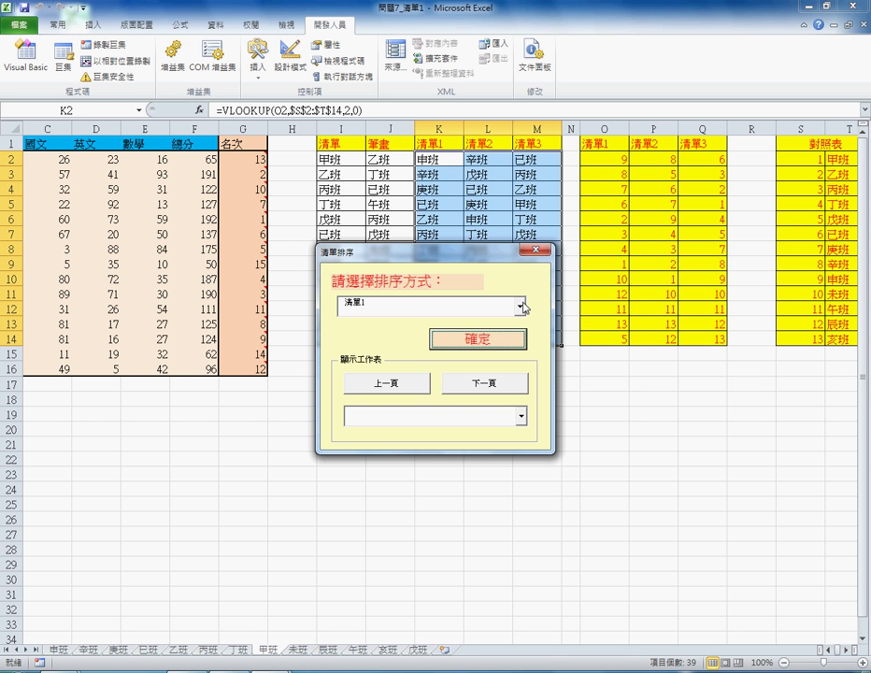
click(158, 669)
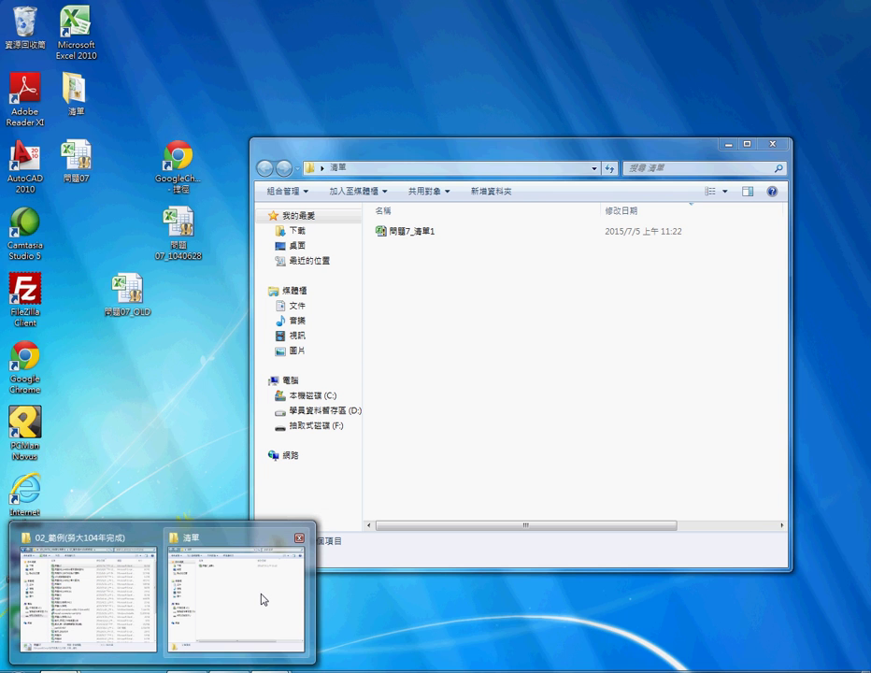
click(262, 597)
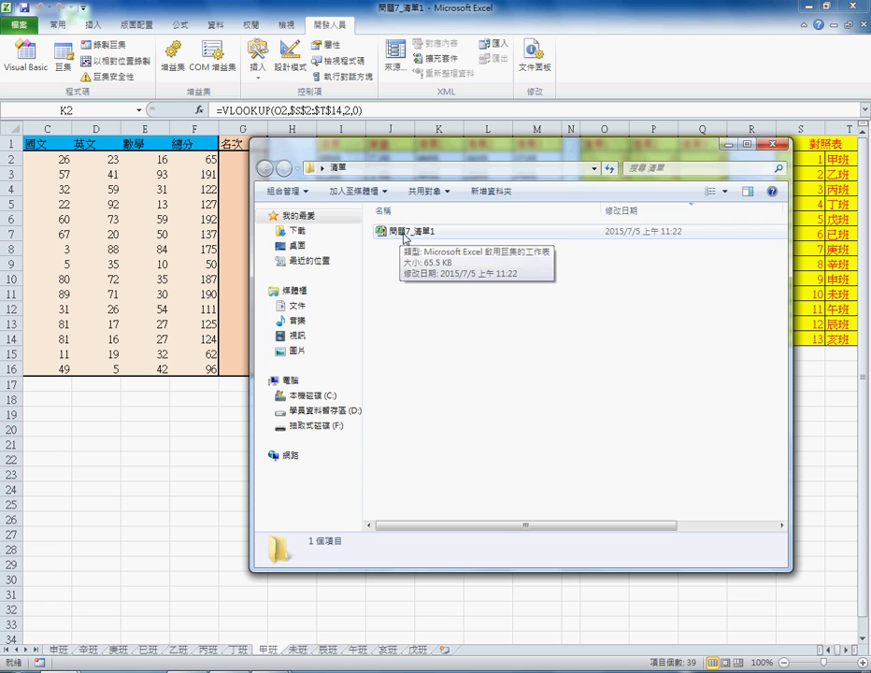
- Choose 清單2 in the sort form and confirm, reordering the class sheets and saving 問題7_清單2
mouse_move(419, 232)
double_click(420, 239)
click(519, 307)
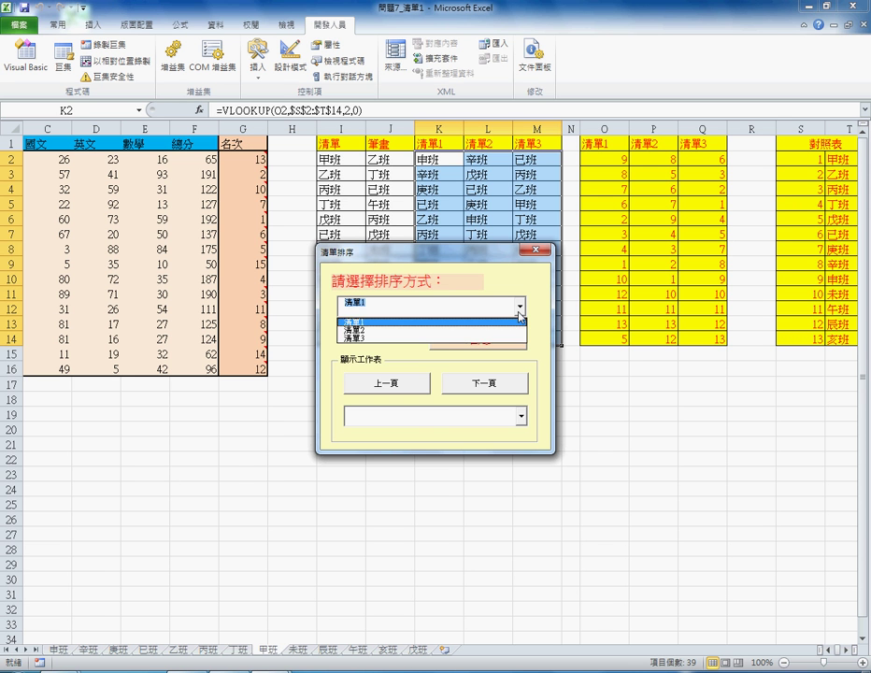
click(355, 330)
click(500, 342)
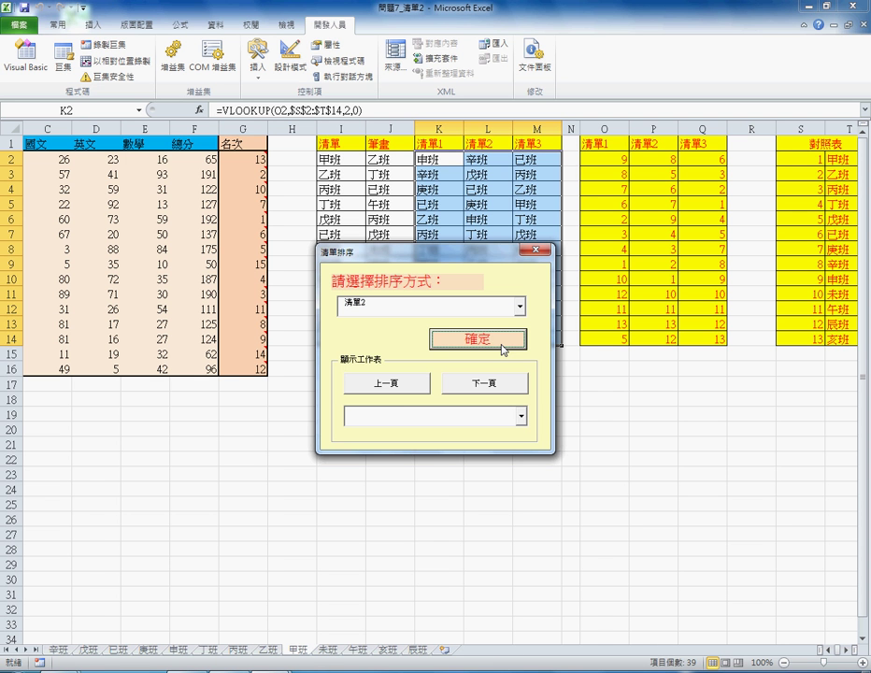
mouse_move(118, 661)
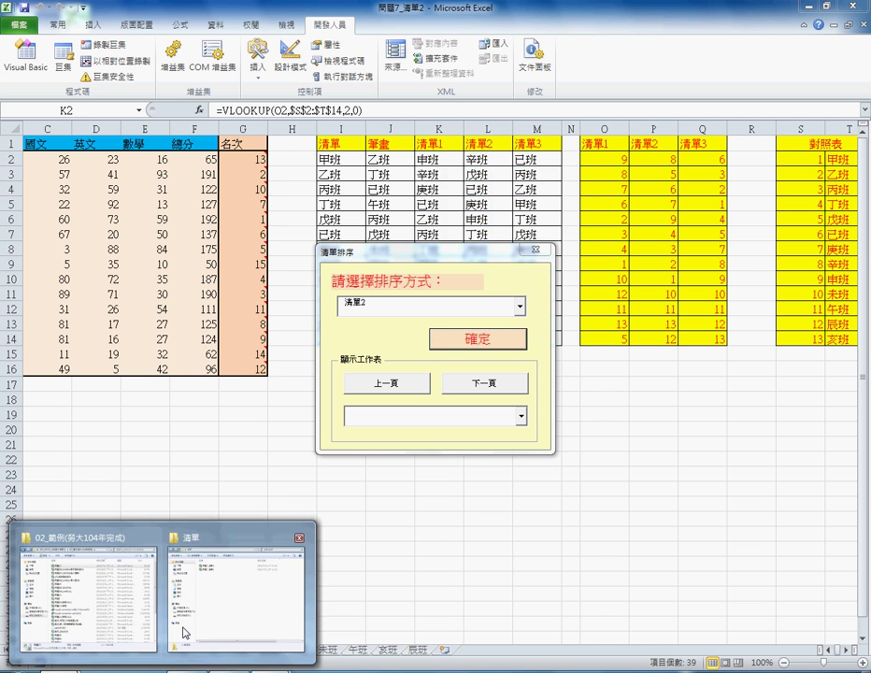
- Check 問題7_清單1 and 問題7_清單2 in the 清單 folder window, close it, then close the sort form
click(208, 622)
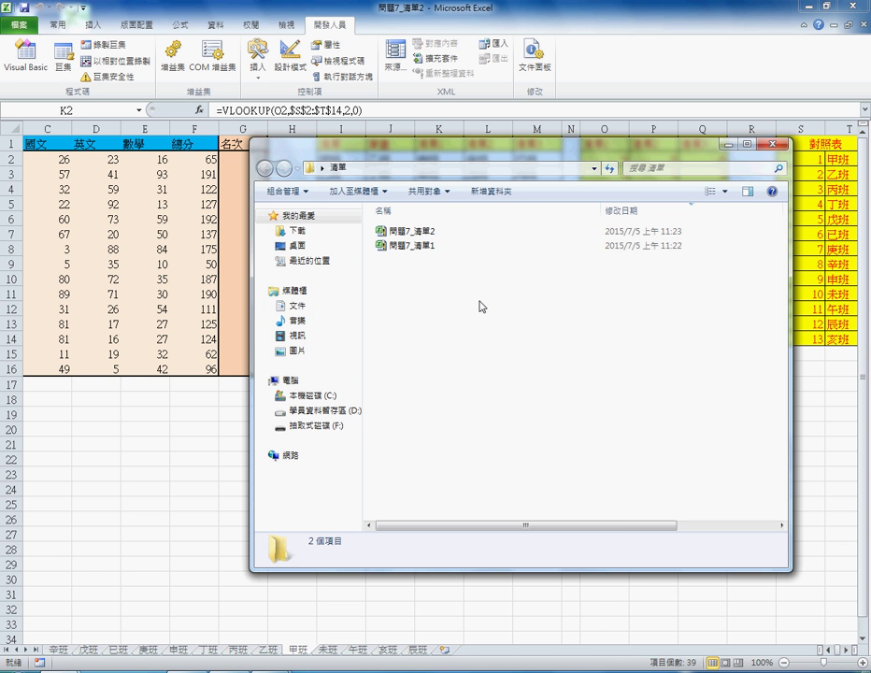
click(776, 145)
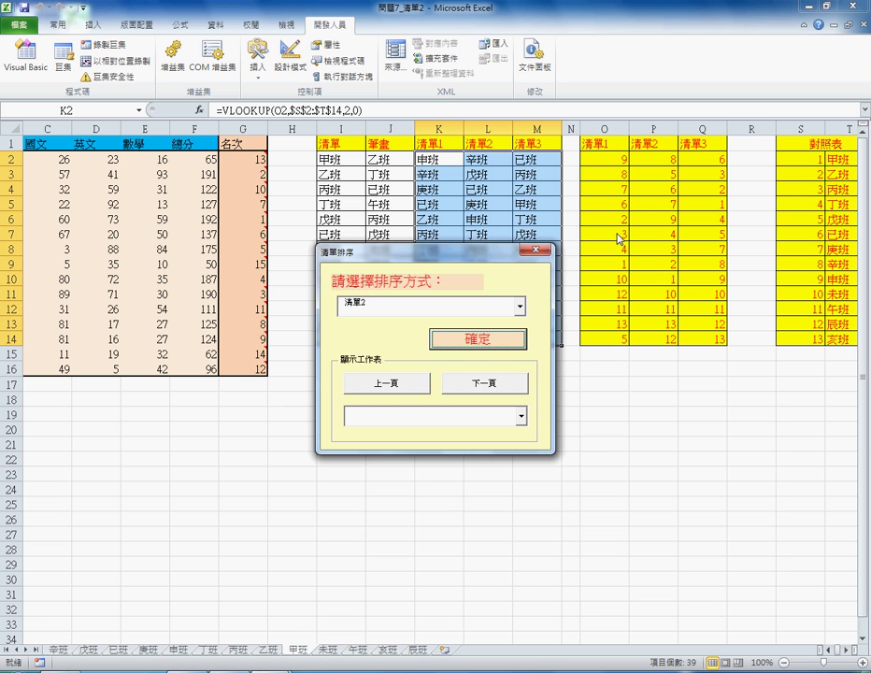
click(535, 250)
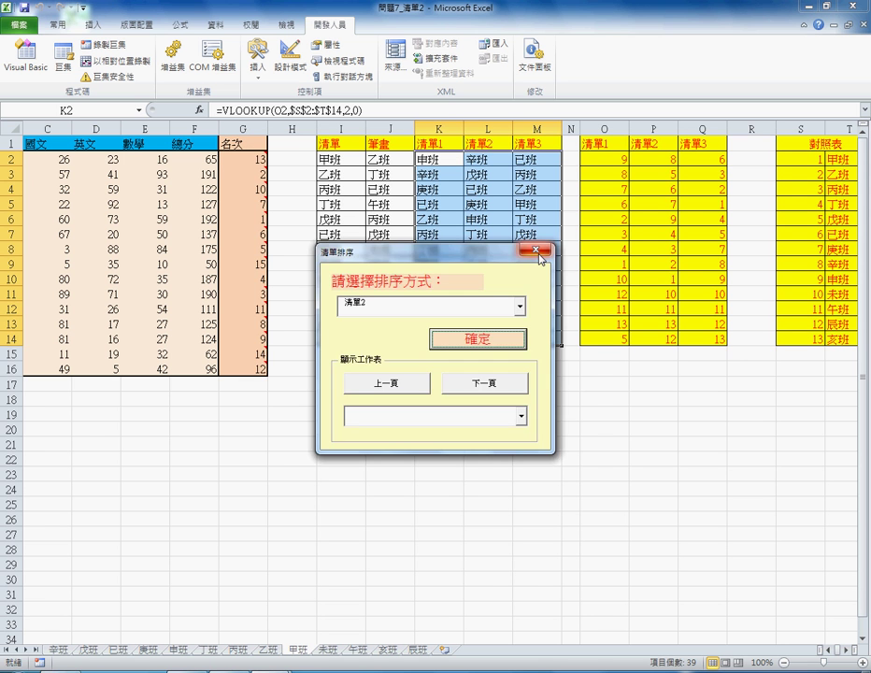
- Open the VBA editor and select the 確定 button btn01 in the 清單排序 form designer
click(26, 56)
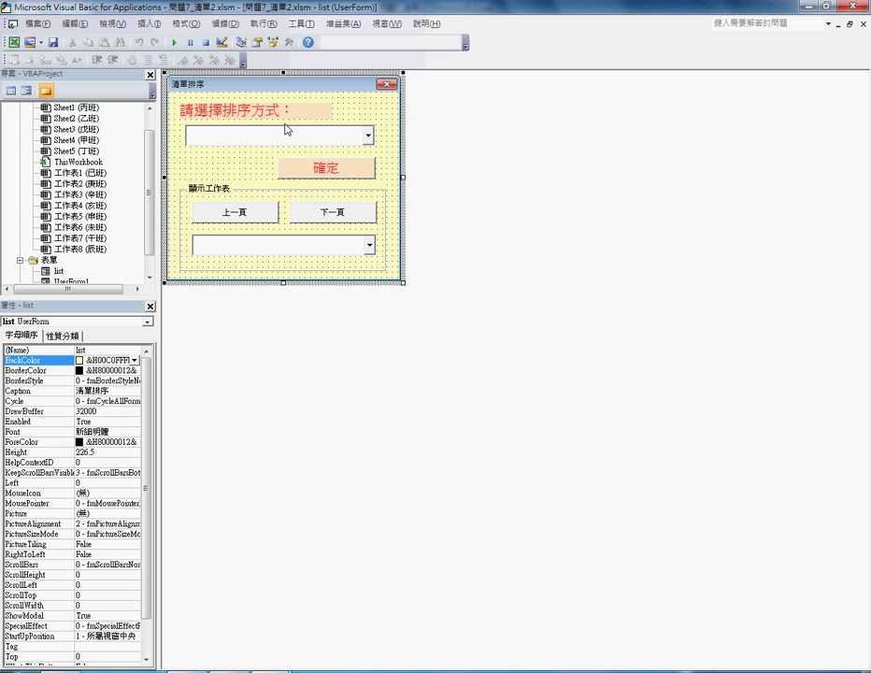
click(340, 172)
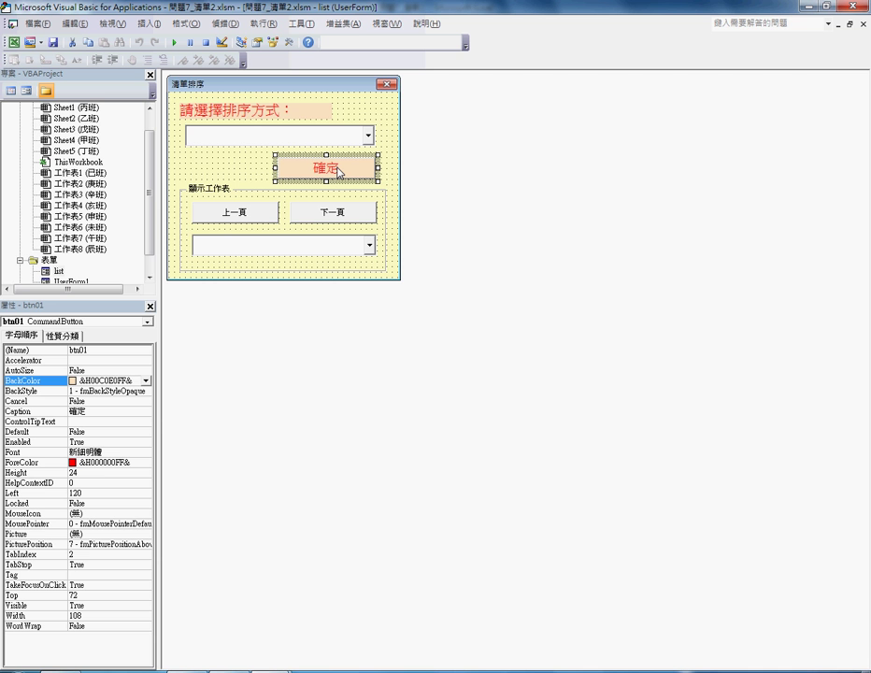
- Open btn01_Click's code and highlight the combo box check, the 移動工作表_從清單 call and SaveAs
double_click(339, 171)
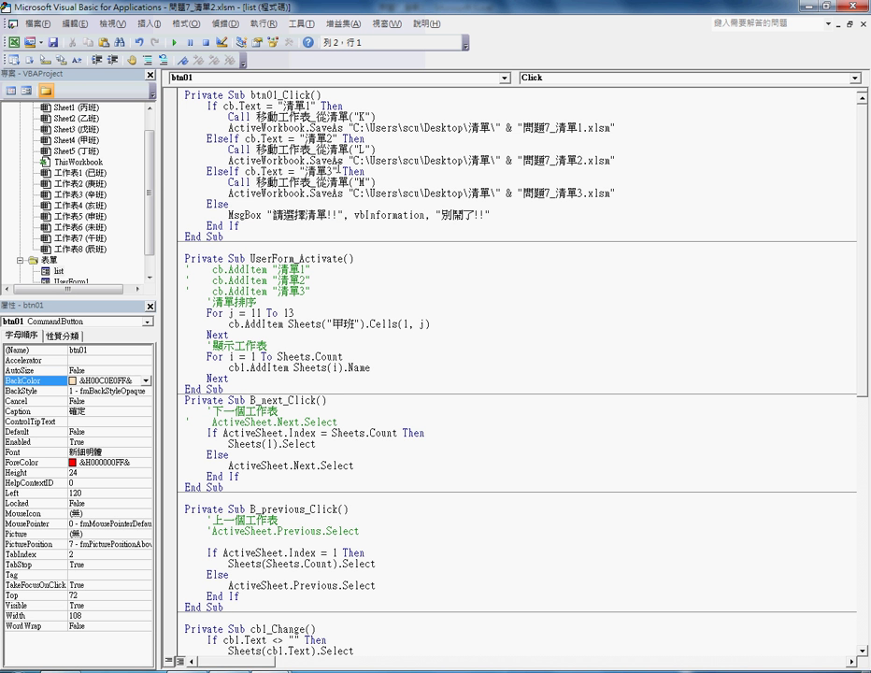
drag(225, 117, 377, 116)
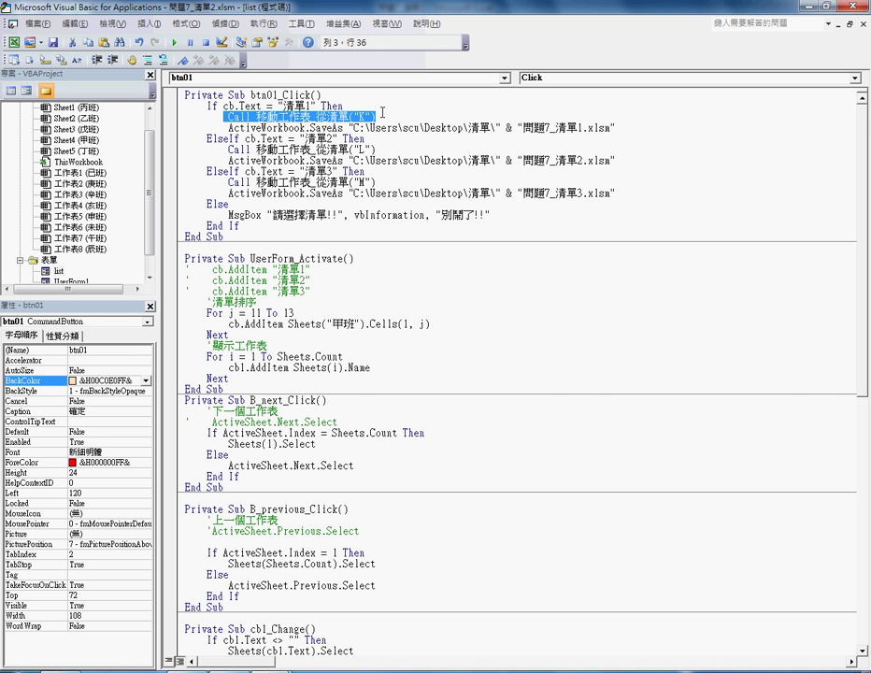
drag(222, 106, 239, 106)
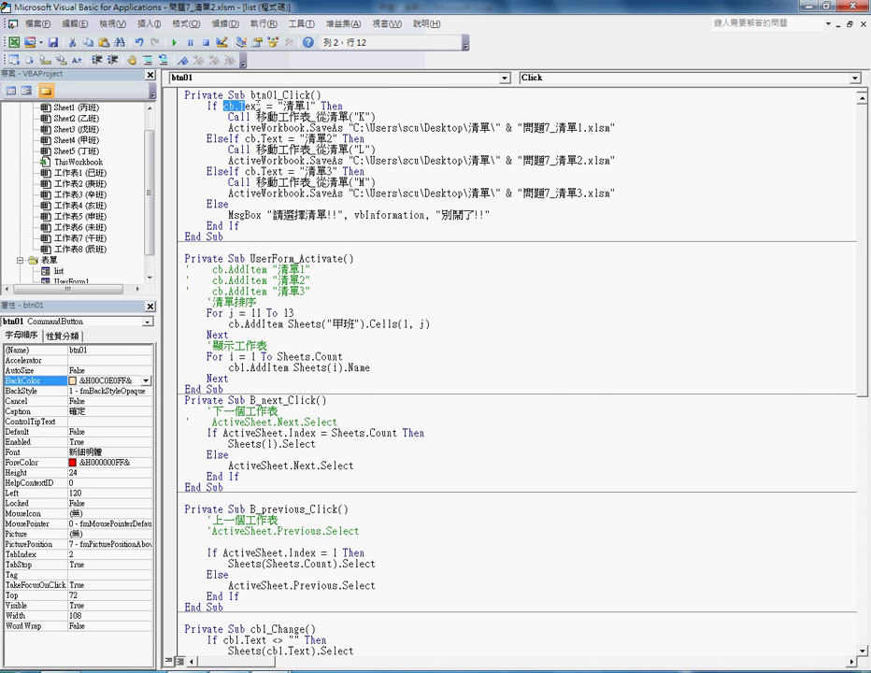
mouse_move(377, 117)
mouse_down()
mouse_move(228, 117)
mouse_move(264, 128)
mouse_up()
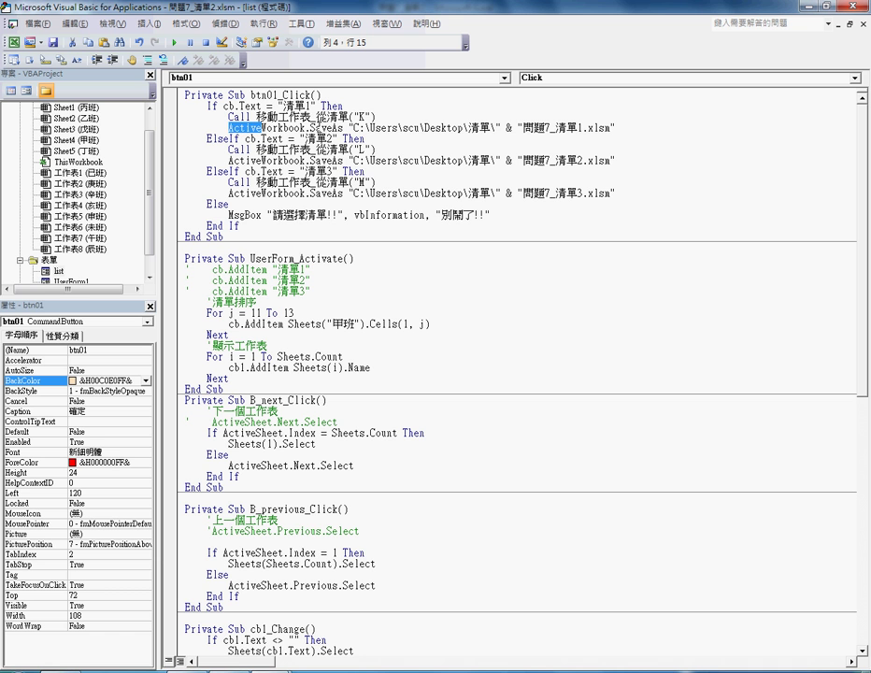
click(311, 128)
double_click(325, 128)
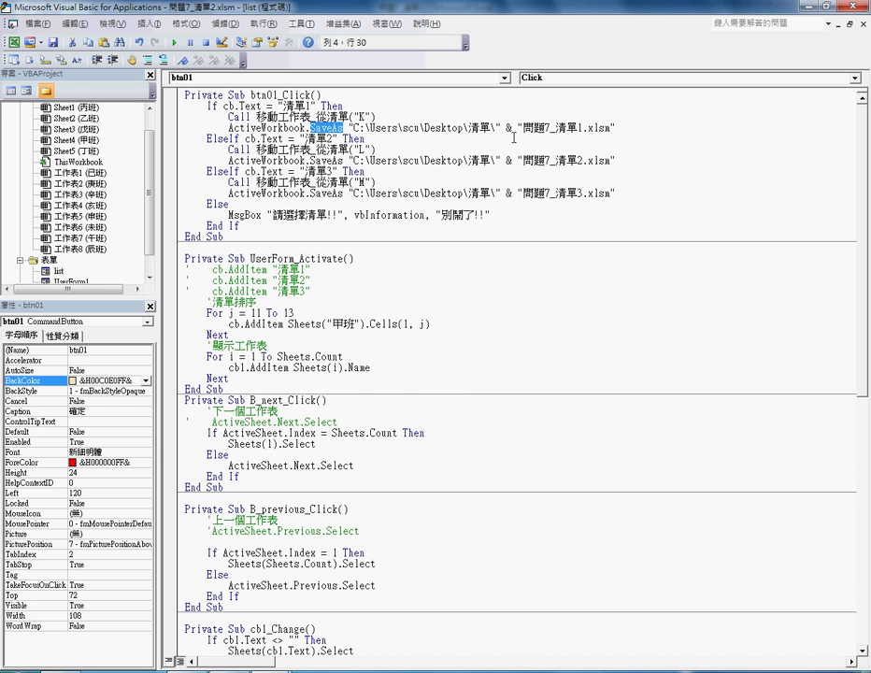
- Delete the & join so the 清單1 SaveAs path reads C:\Users\scu\Desktop\清單\問題7_清單1.xlsm
drag(500, 128, 528, 128)
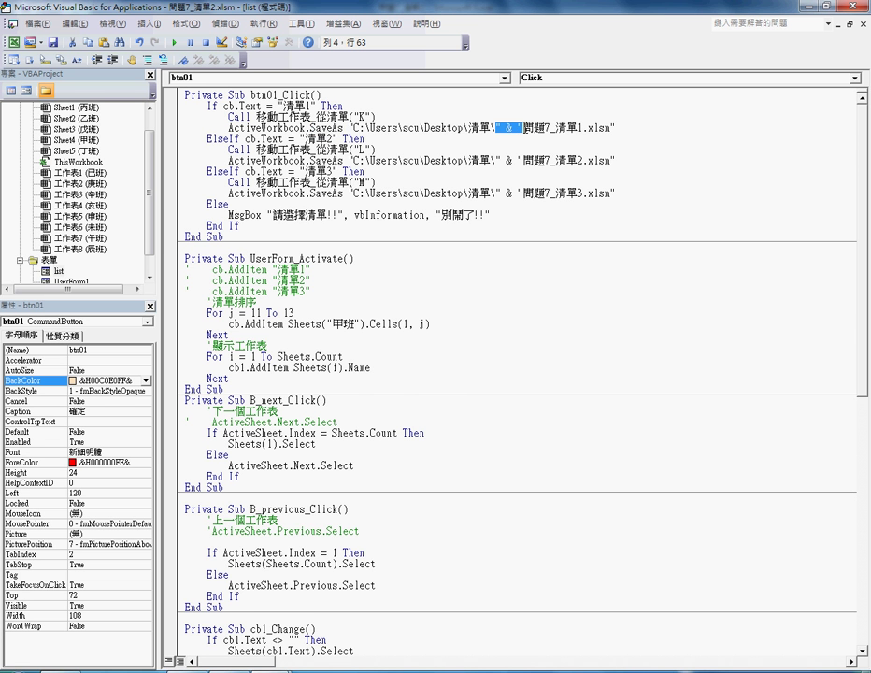
key(Delete)
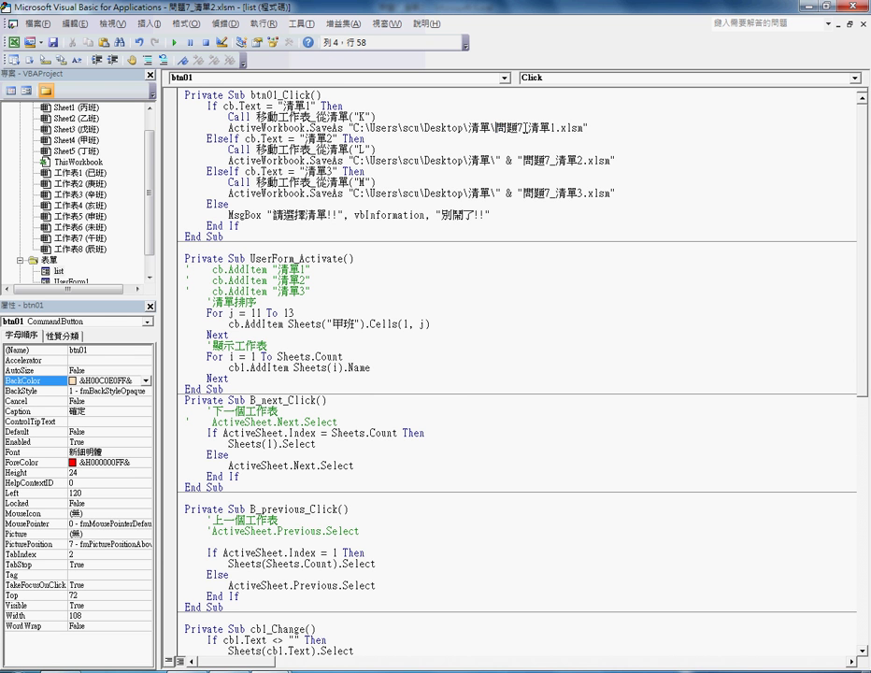
drag(354, 128, 583, 128)
key(ctrl+c)
mouse_move(490, 132)
mouse_down()
mouse_move(433, 124)
mouse_move(490, 128)
mouse_up()
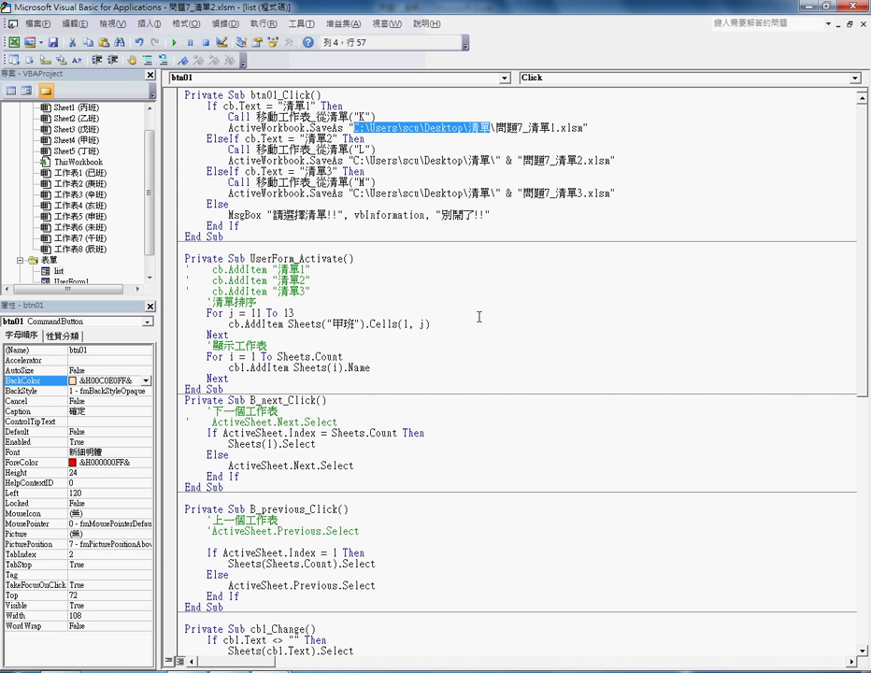
key(alt+F11)
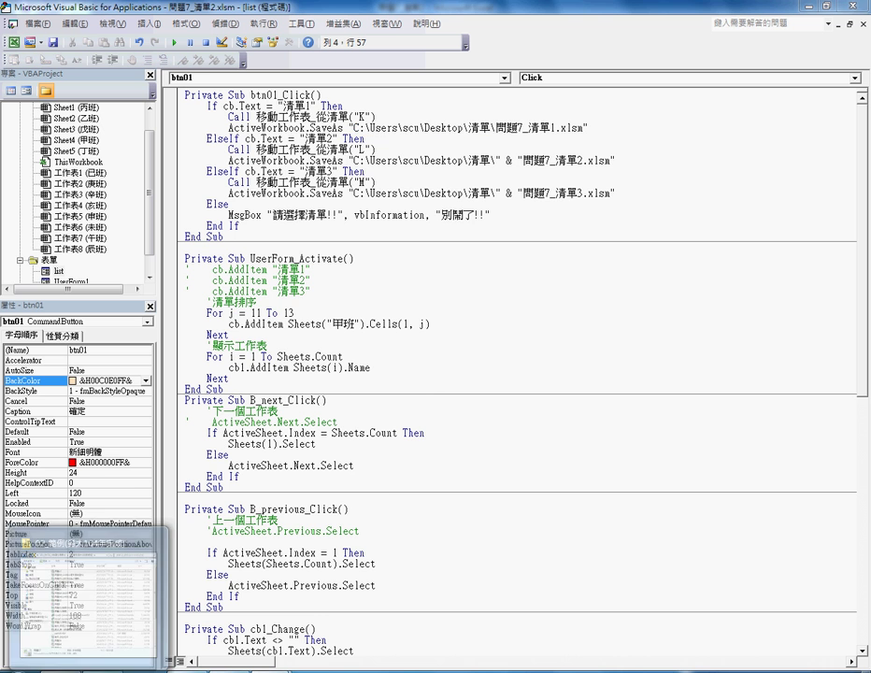
click(88, 648)
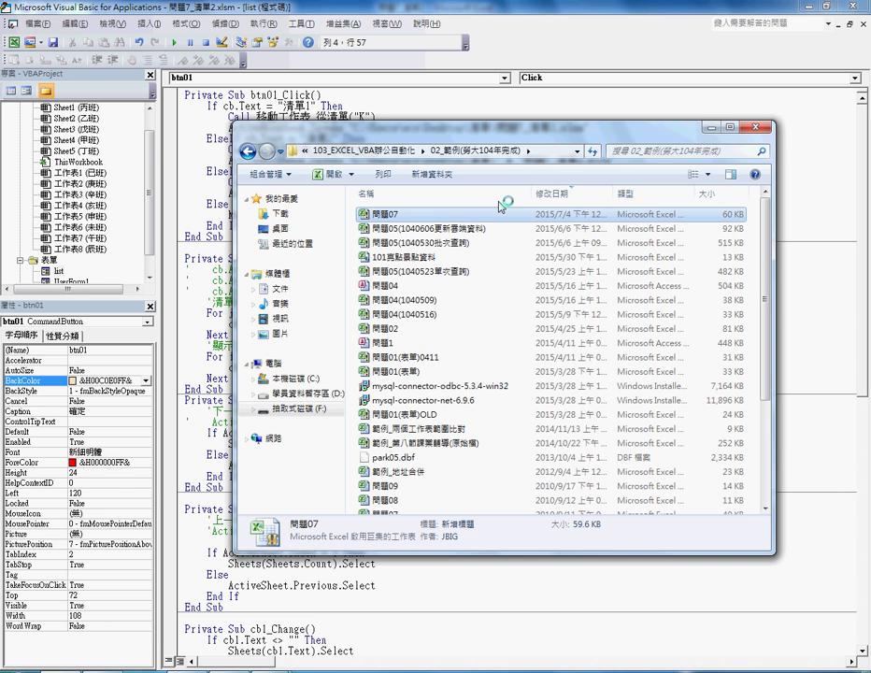
click(711, 127)
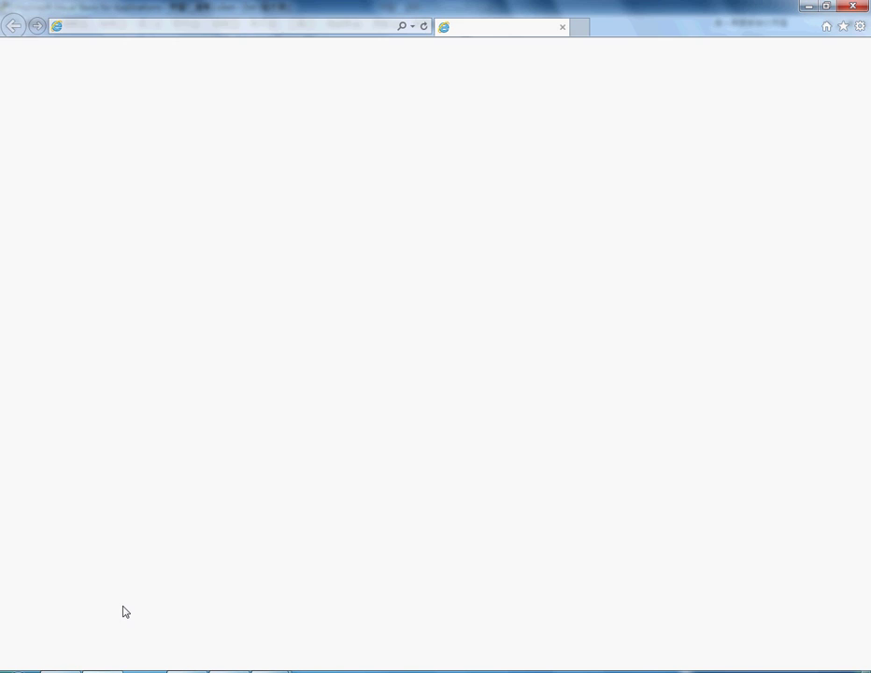
click(808, 7)
click(808, 7)
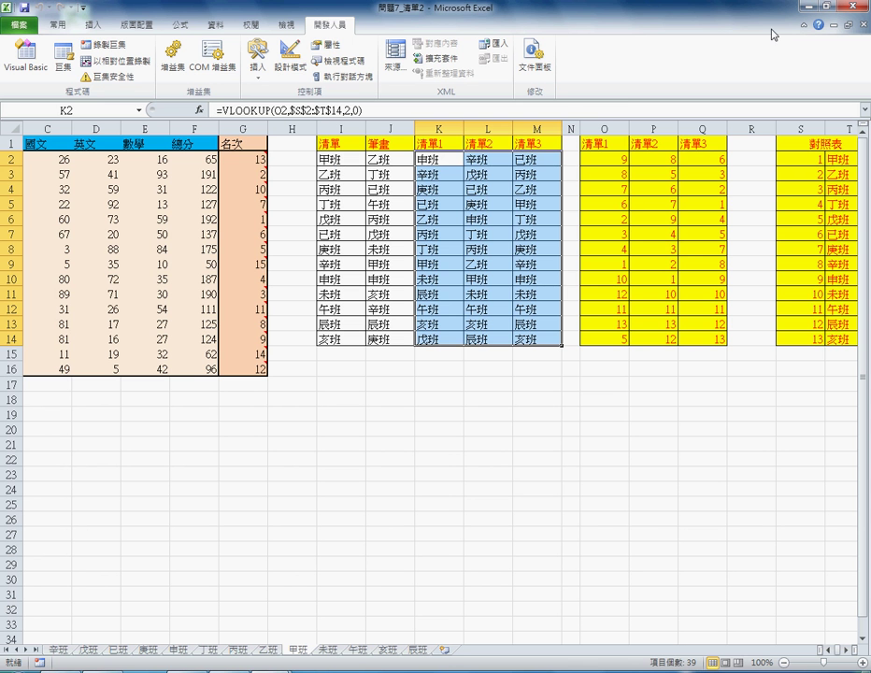
click(808, 7)
right_click(375, 177)
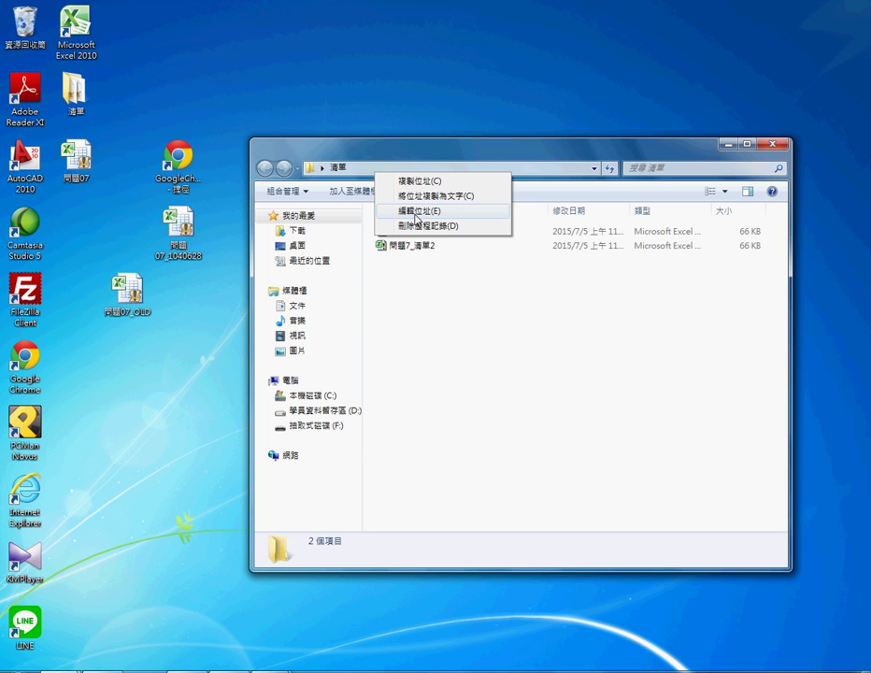
click(417, 211)
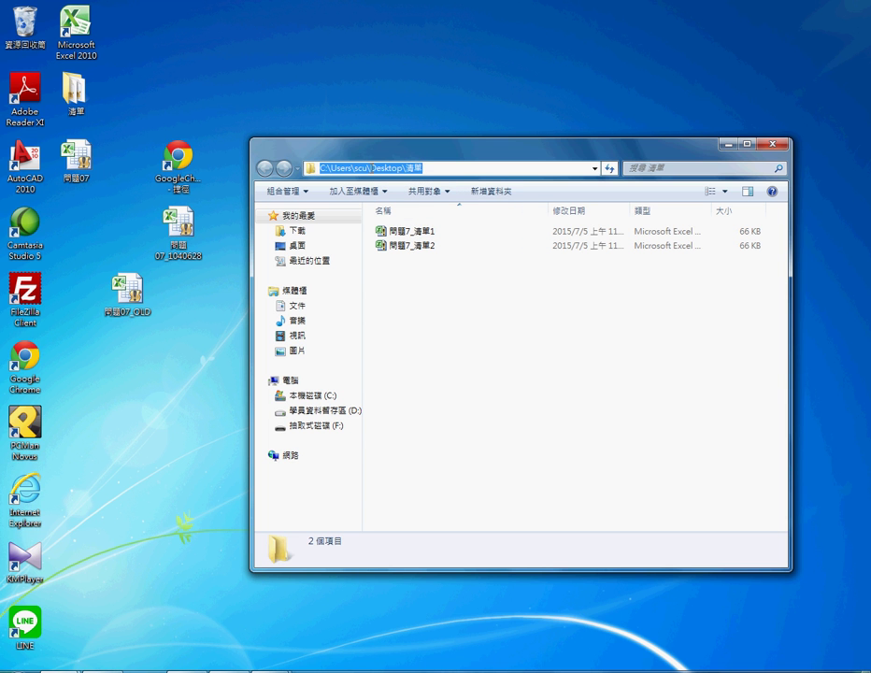
click(271, 669)
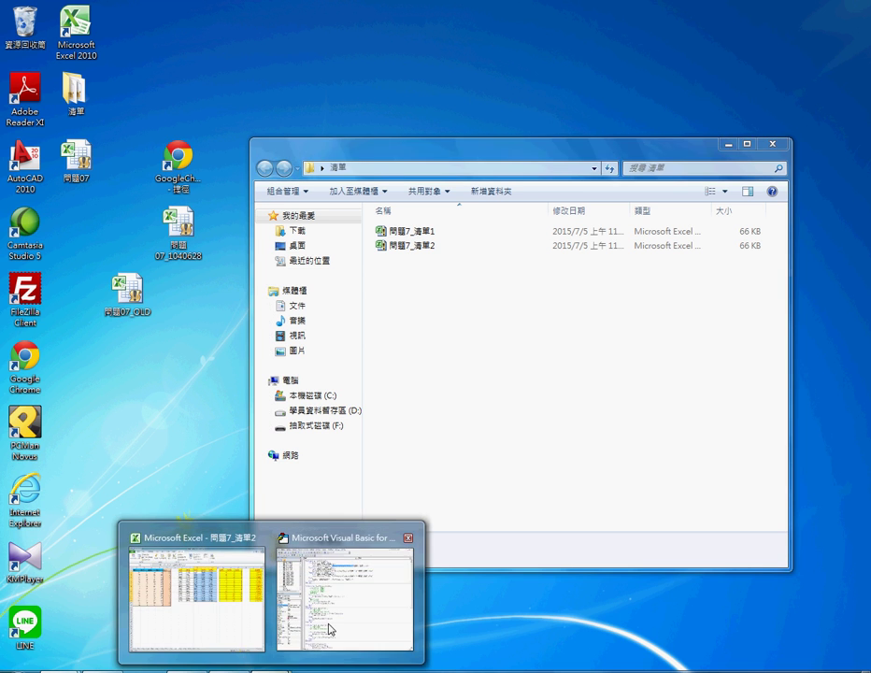
click(329, 628)
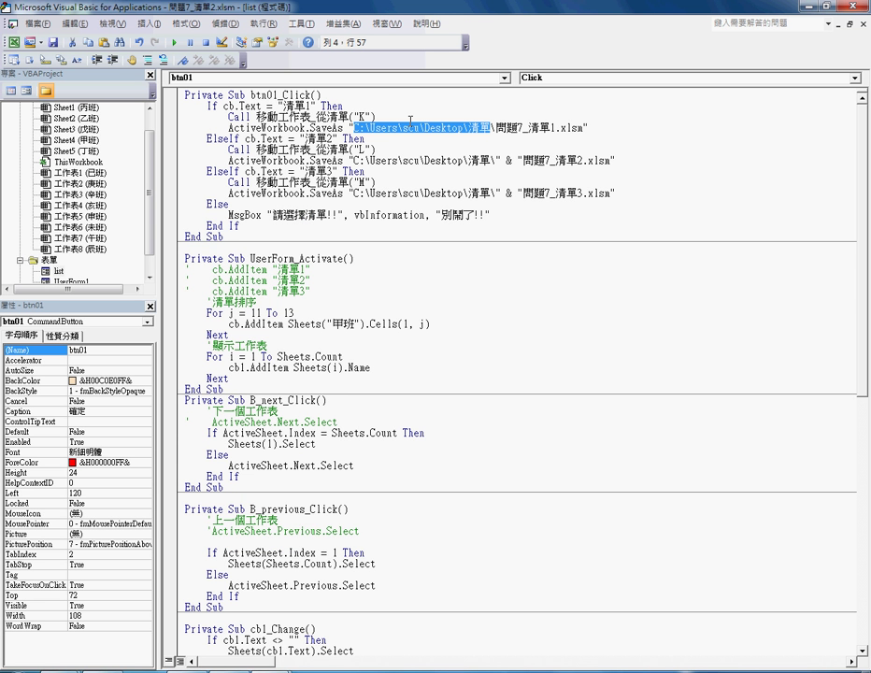
- Remove the concatenation pieces from the 清單2 and 清單3 SaveAs paths, making each a single string
key(ctrl+v)
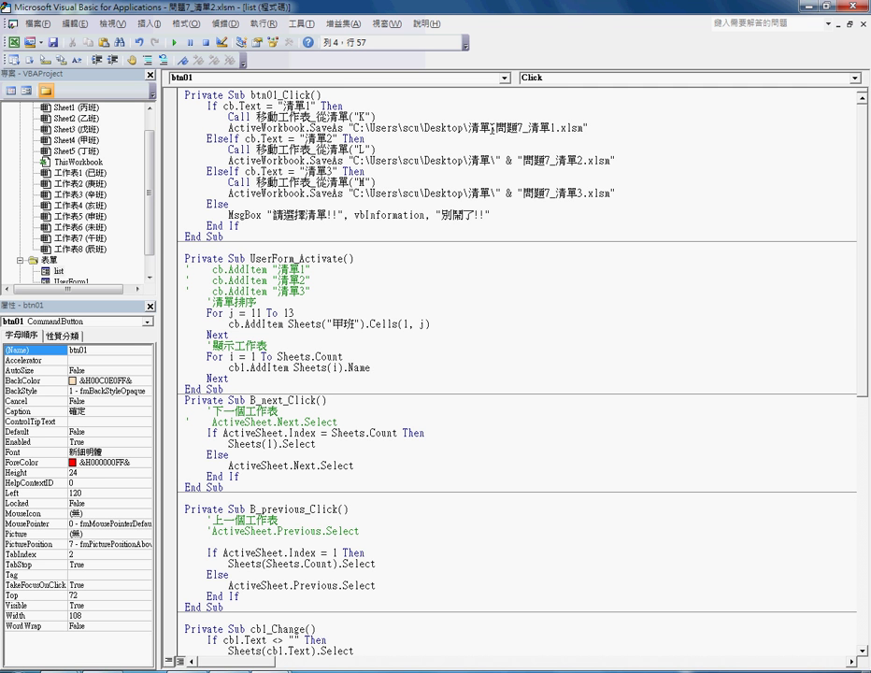
drag(495, 128, 561, 127)
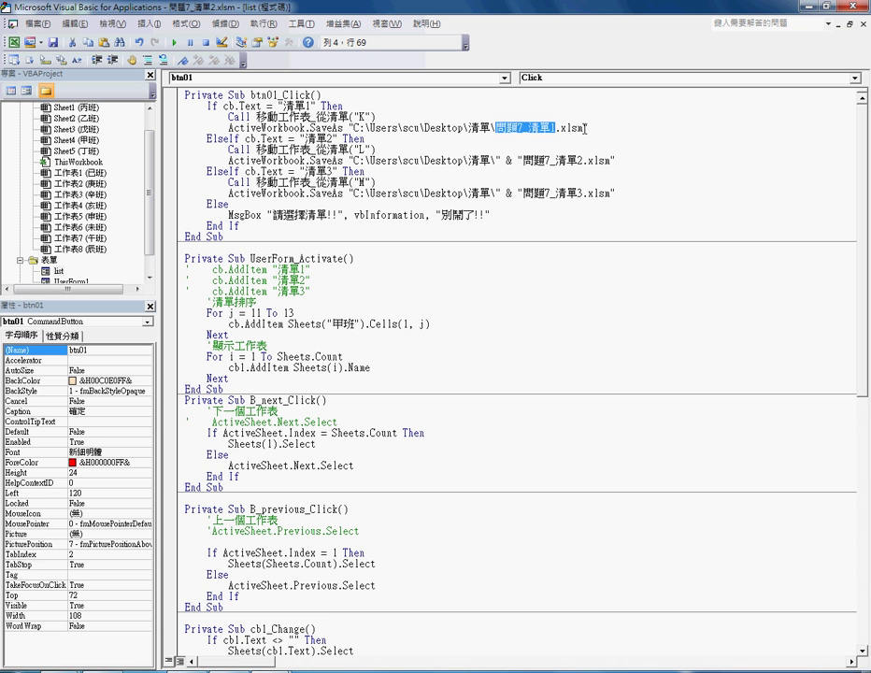
drag(584, 129, 558, 129)
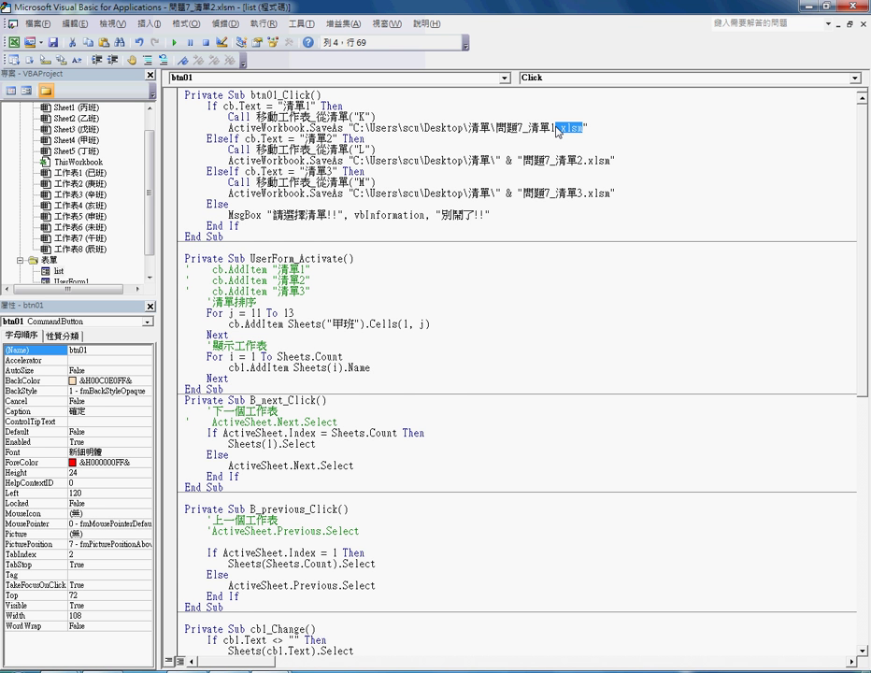
drag(493, 160, 561, 160)
click(493, 161)
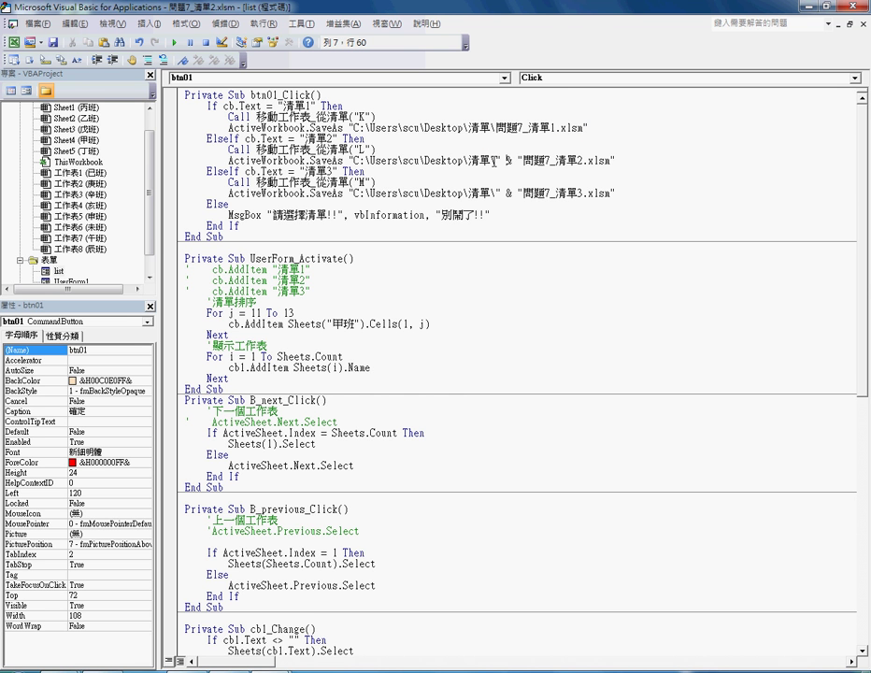
drag(494, 160, 521, 160)
key(Delete)
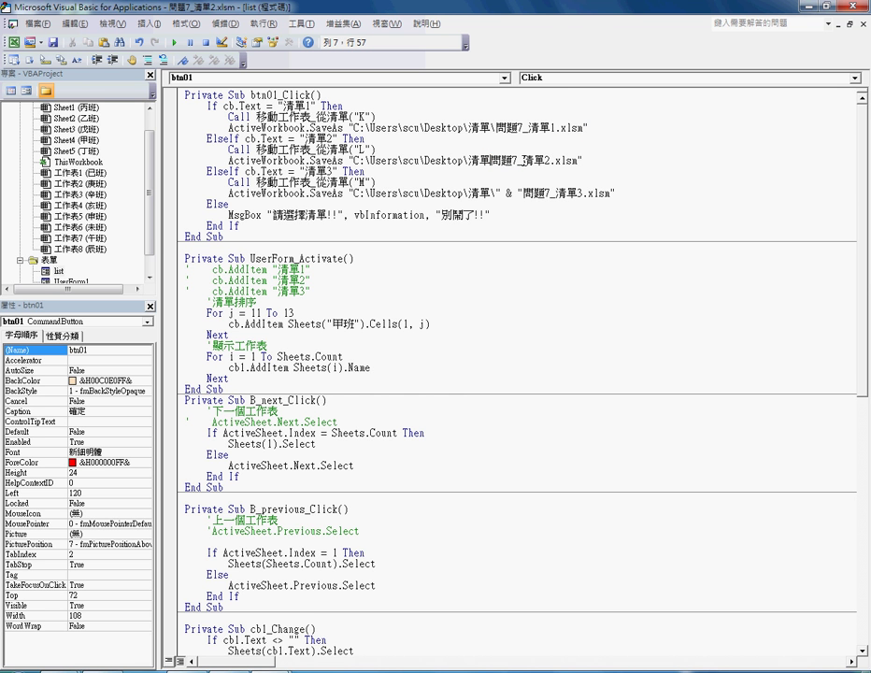
click(493, 194)
drag(498, 194, 526, 193)
key(Delete)
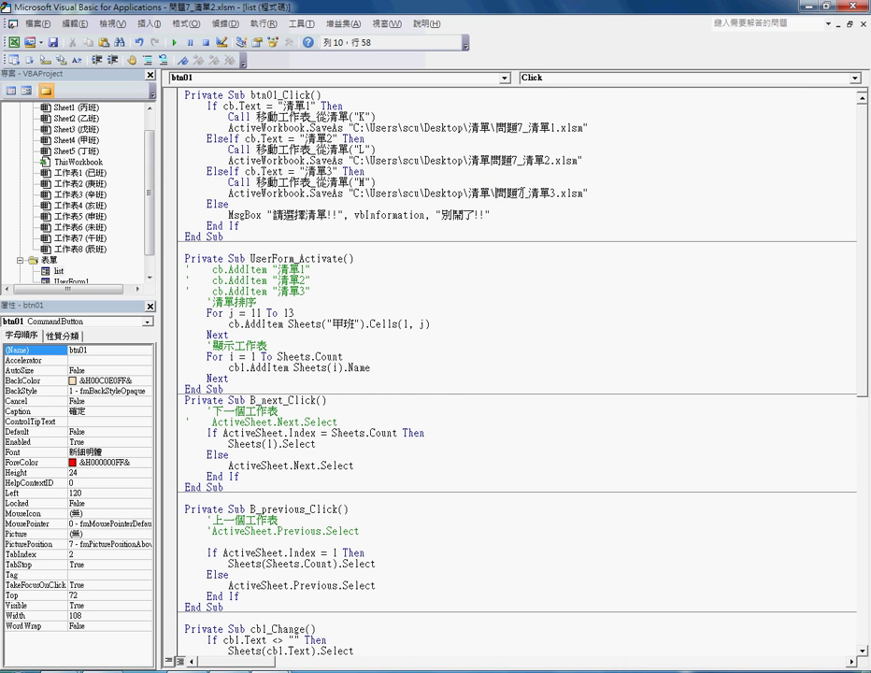
- Review the 問題7_清單1–3 file names at the end of each merged save path
click(519, 160)
click(516, 186)
mouse_move(587, 128)
mouse_down()
mouse_move(525, 127)
mouse_move(519, 160)
mouse_up()
drag(570, 193, 526, 194)
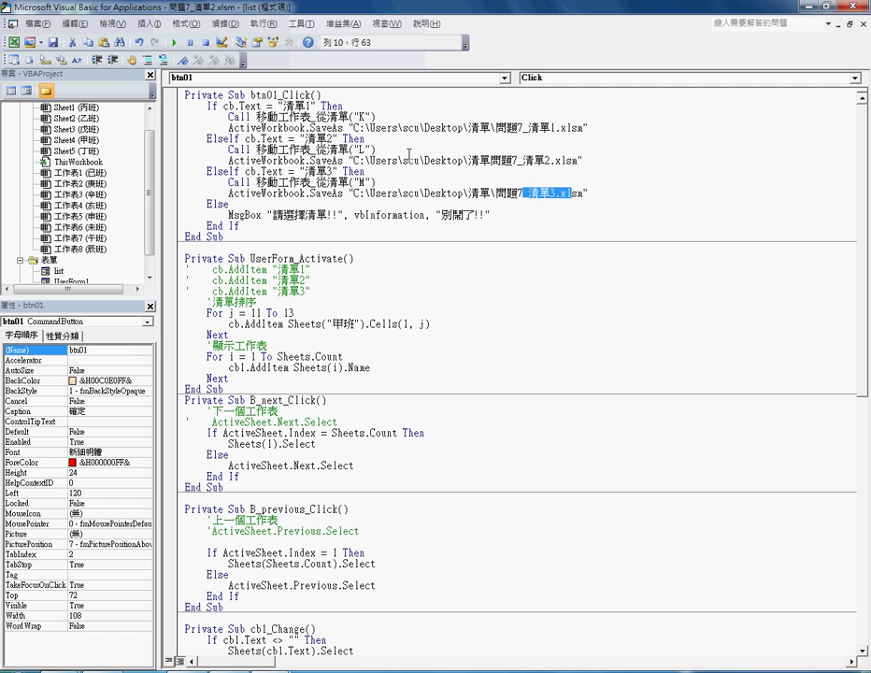
click(329, 128)
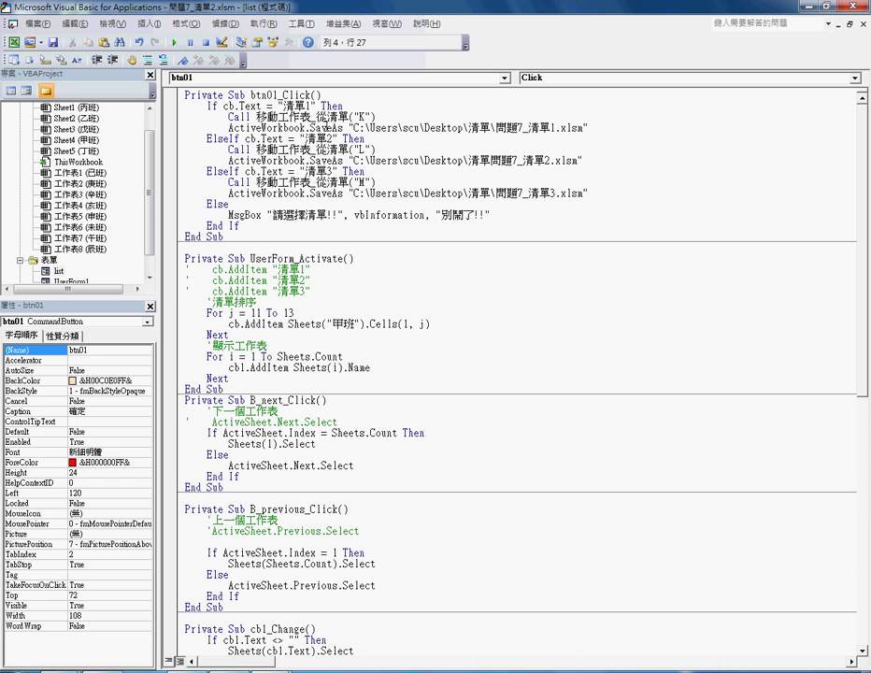
key(F1)
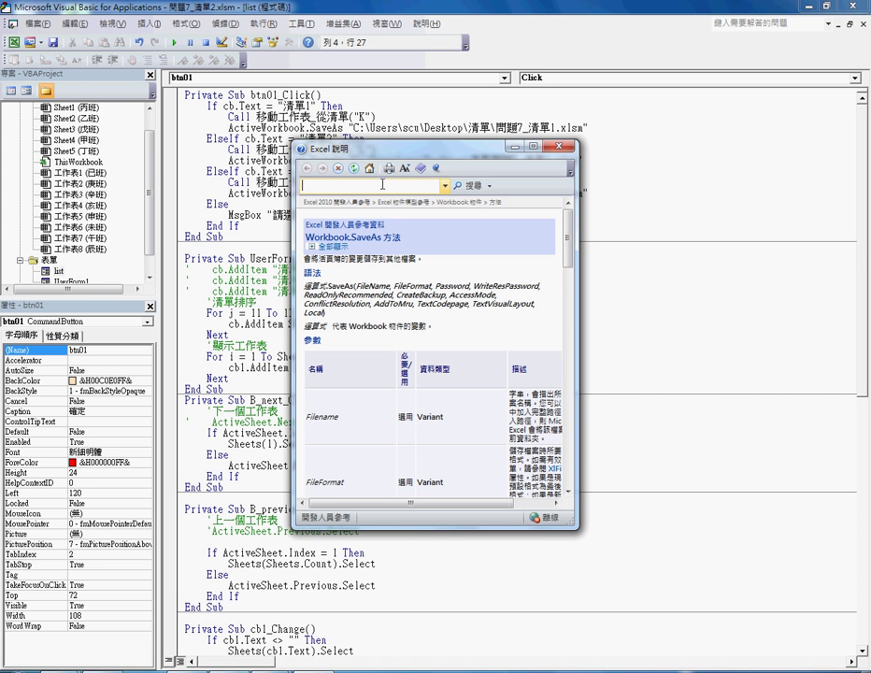
drag(575, 274, 765, 289)
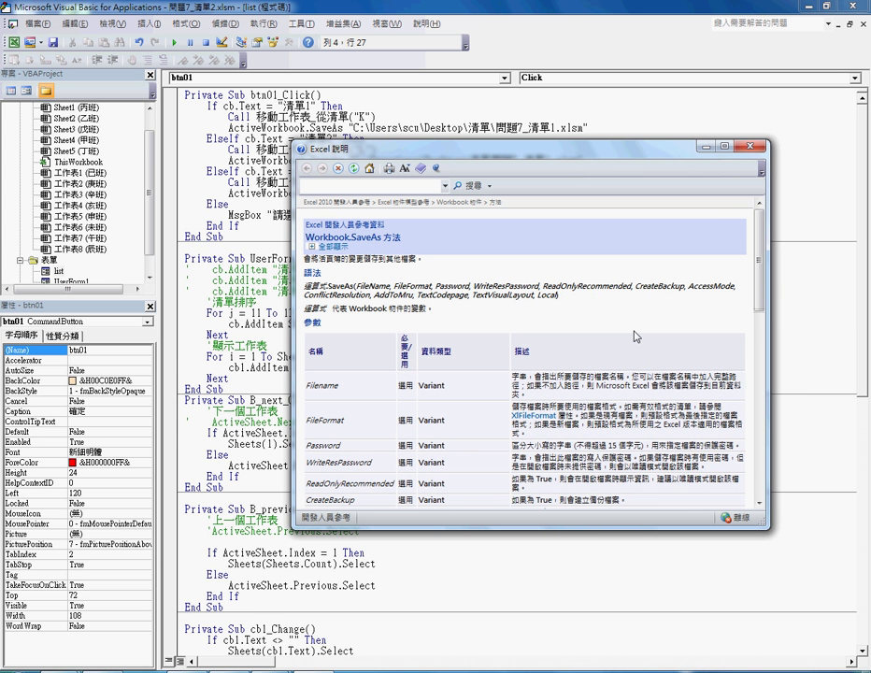
drag(344, 421, 309, 426)
click(534, 422)
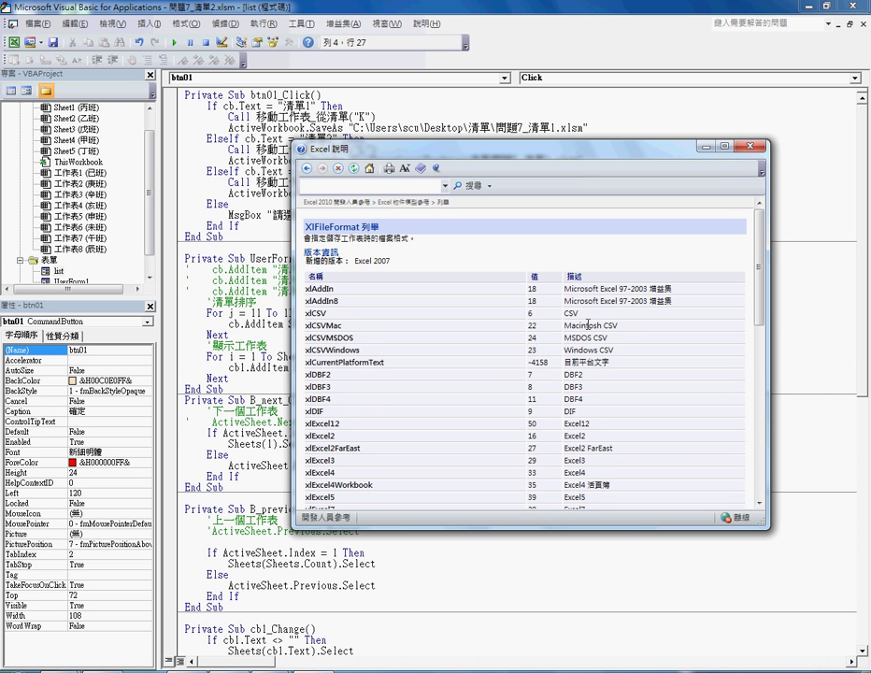
drag(581, 314, 322, 317)
click(542, 107)
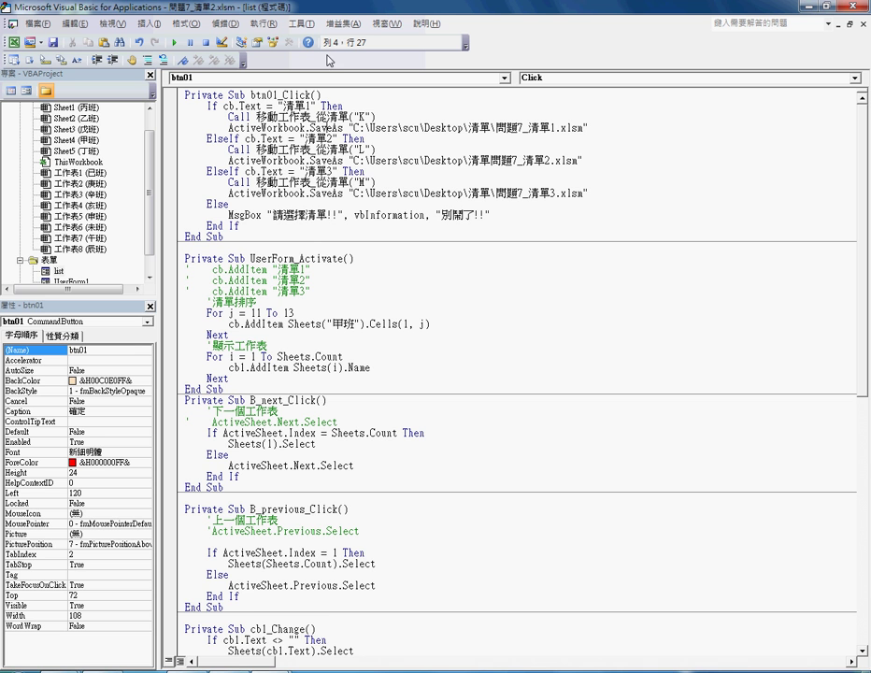
- Highlight 清單 in the first condition and ActiveWorkbook on the 清單1 save line
drag(284, 107, 296, 106)
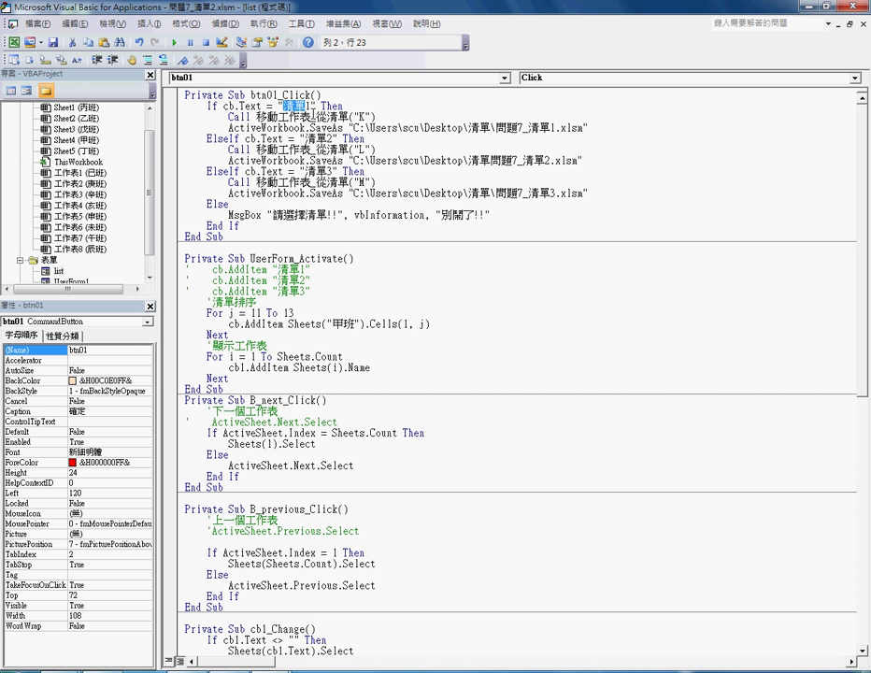
click(408, 193)
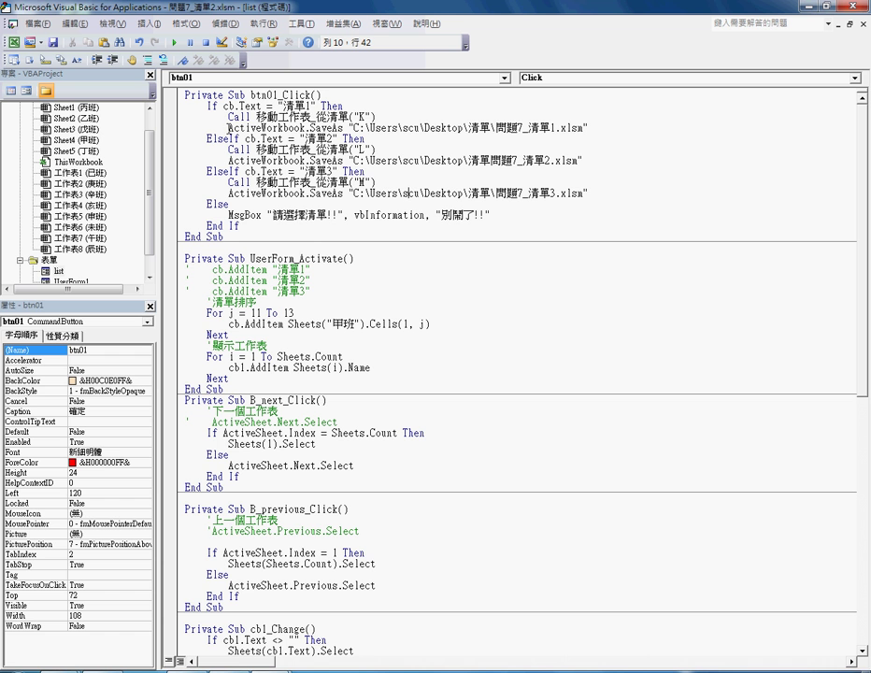
drag(228, 127, 278, 127)
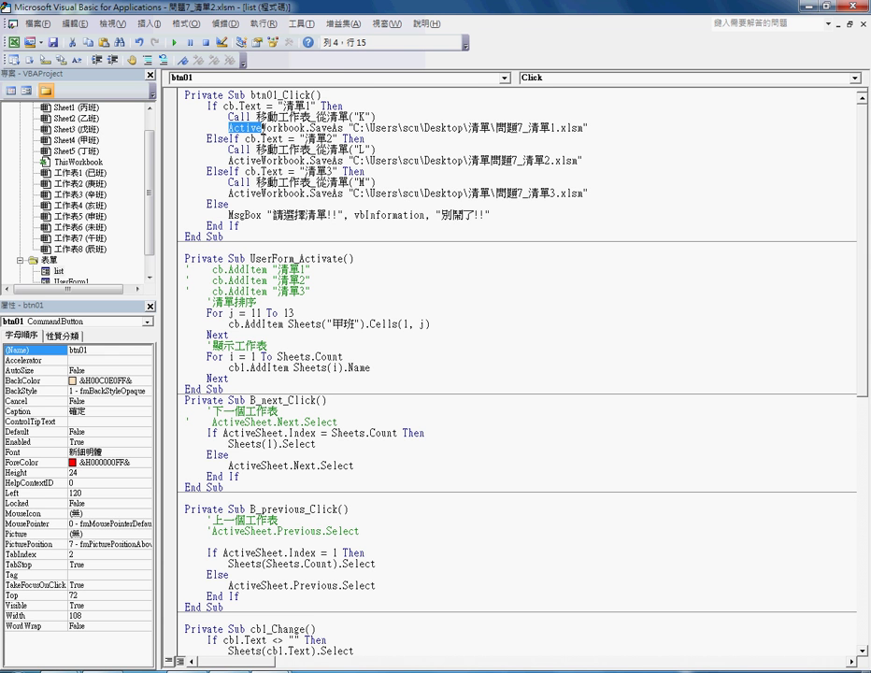
click(261, 127)
- Replace the 清單1 line's SaveAs call and path with a bare .SaveAs chosen from IntelliSense
drag(306, 127, 603, 127)
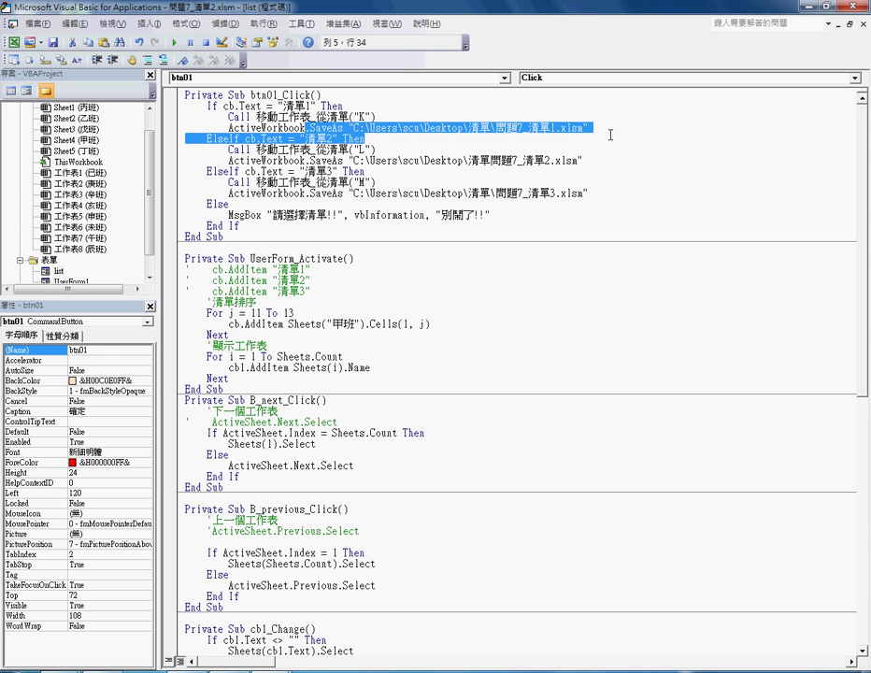
text(.)
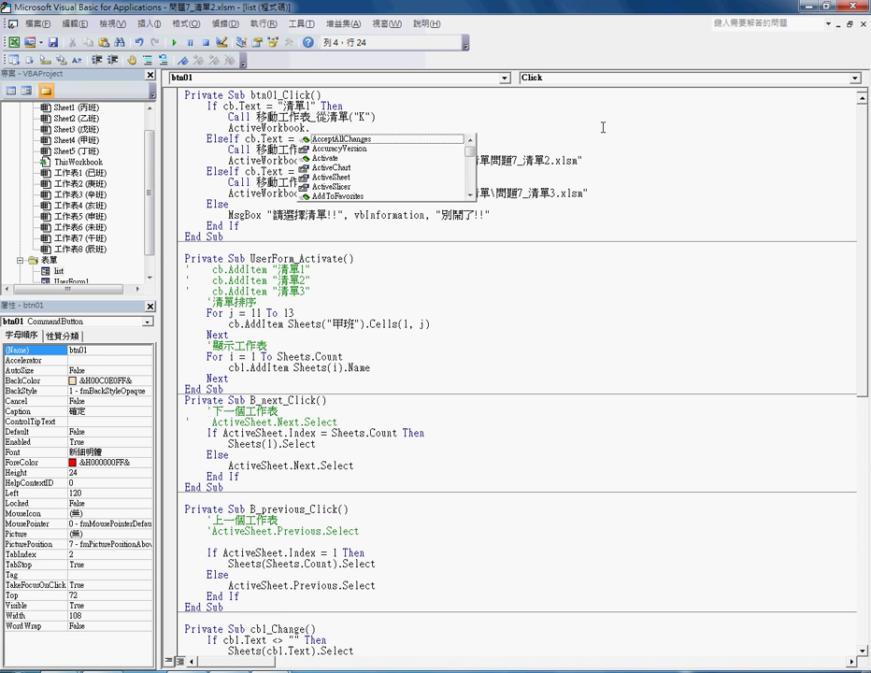
text(s)
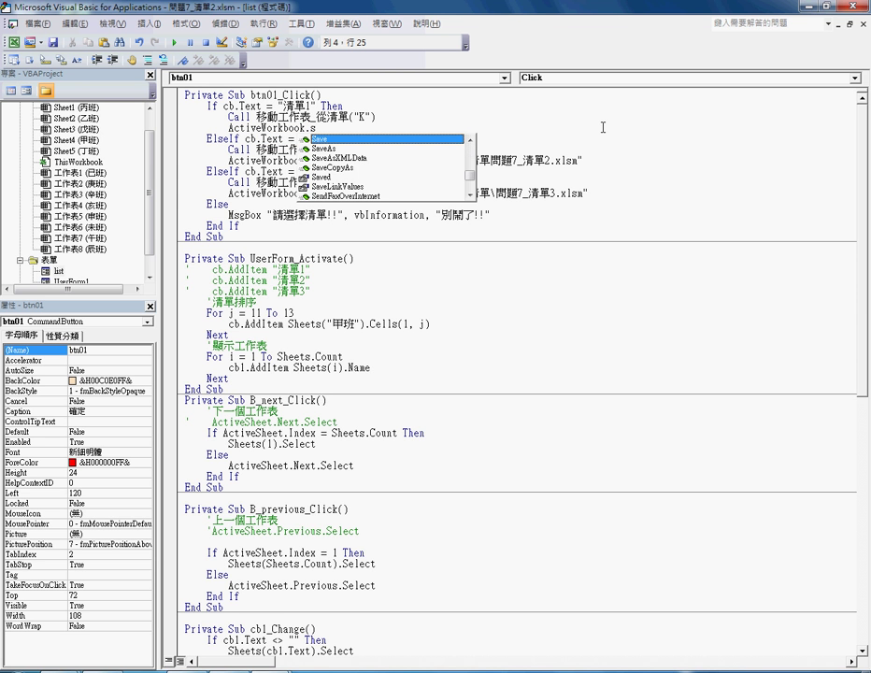
key(Down)
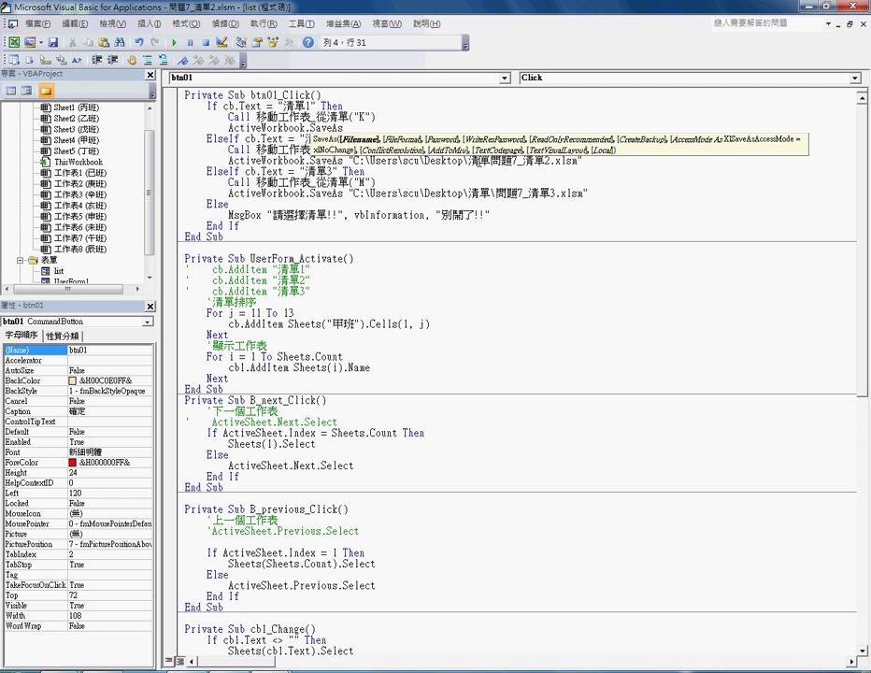
click(515, 160)
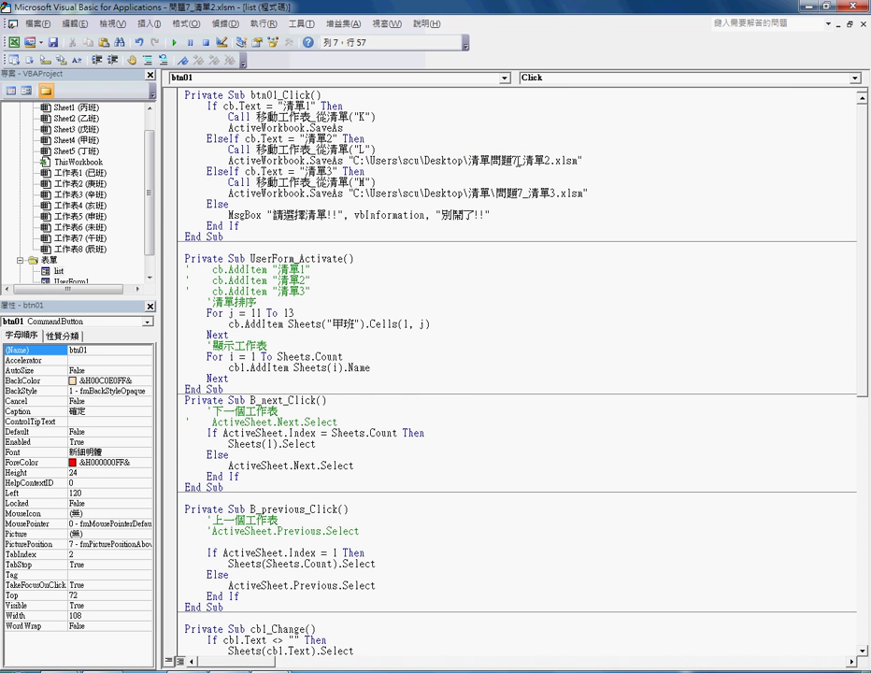
- Add the missing backslash to the 清單2 path and highlight its 問題7_清單2.xlsm file name
text(\)
key(shift+Left)
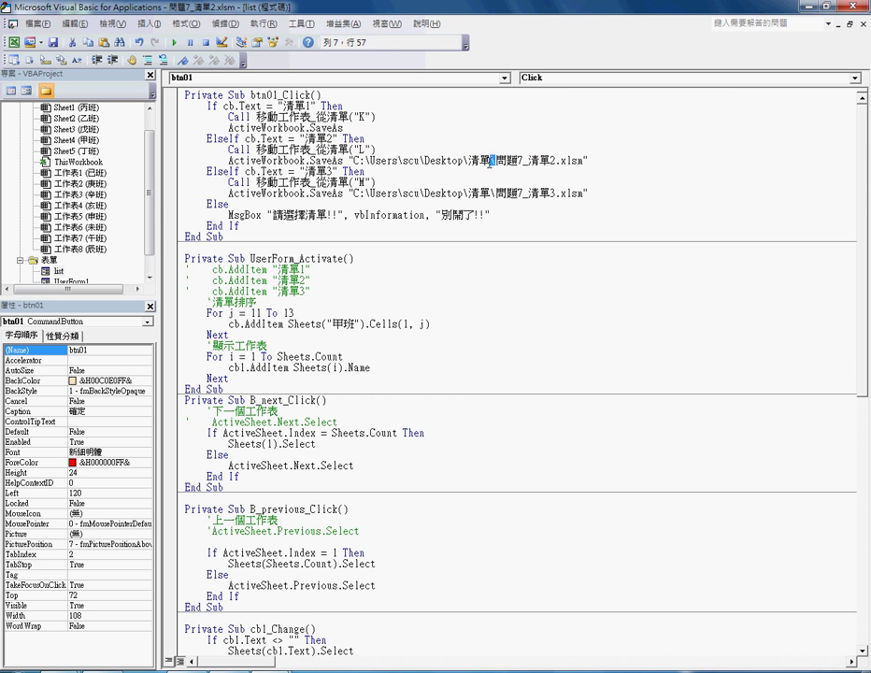
key(shift+Left)
key(shift+Left)
key(shift+Left)
key(shift+Left)
key(shift+Left)
key(shift+Left)
key(shift+Left)
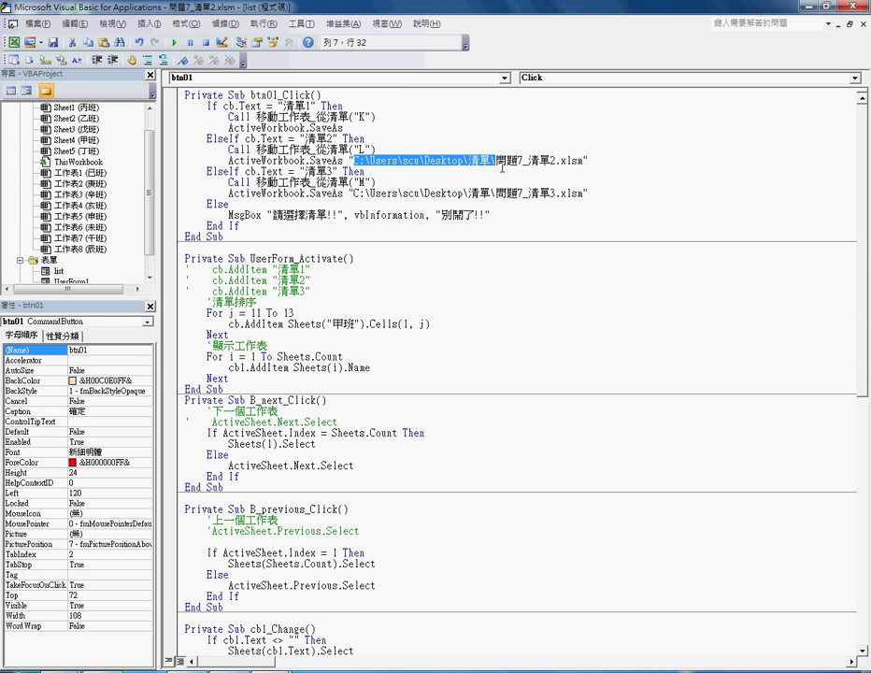
drag(494, 160, 557, 160)
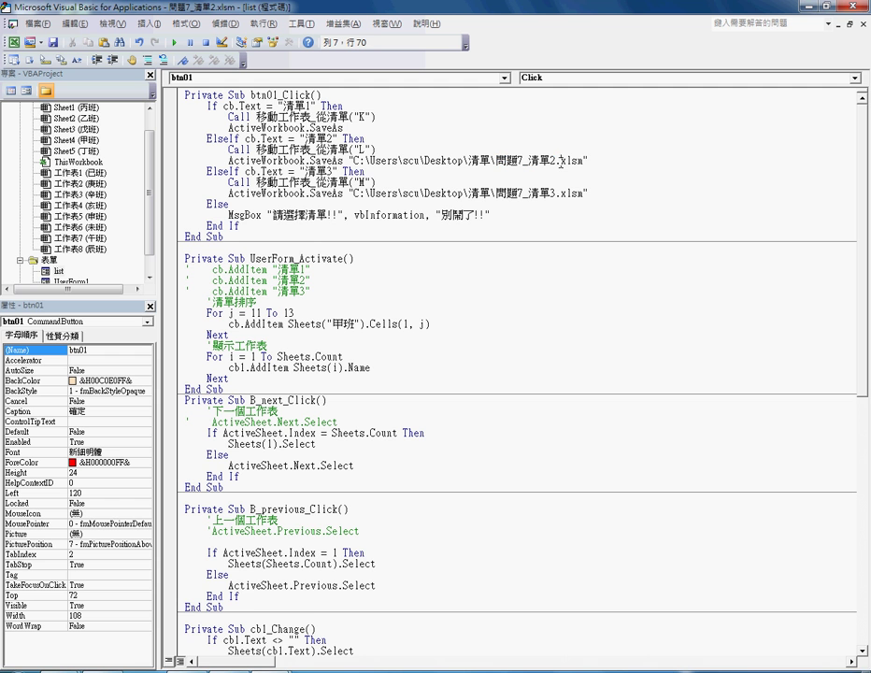
mouse_move(557, 160)
mouse_down()
mouse_move(585, 161)
mouse_move(346, 161)
mouse_up()
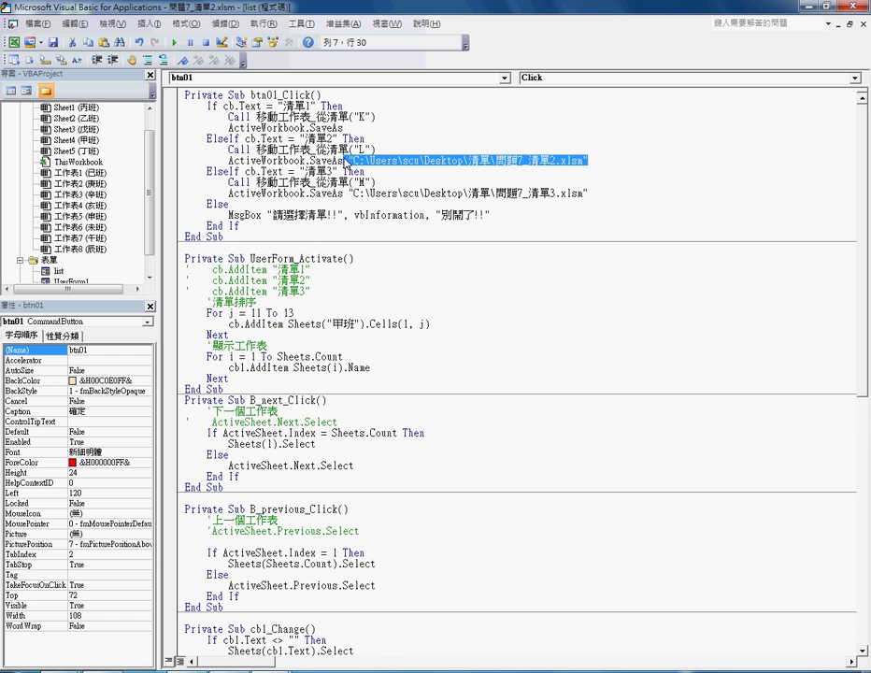
- Paste the full quoted path after SaveAs on the 清單1 line, renaming it 問題7_清單1.xlsm
text("C:\Users\scu\Desktop\清單\問題7_清單2.xlsm")
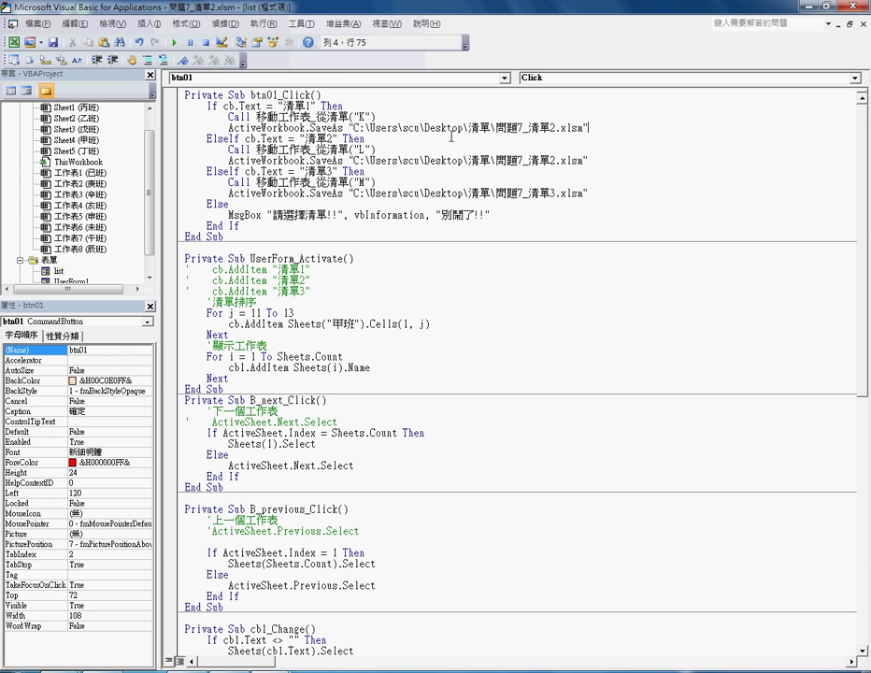
drag(485, 128, 493, 128)
text(1)
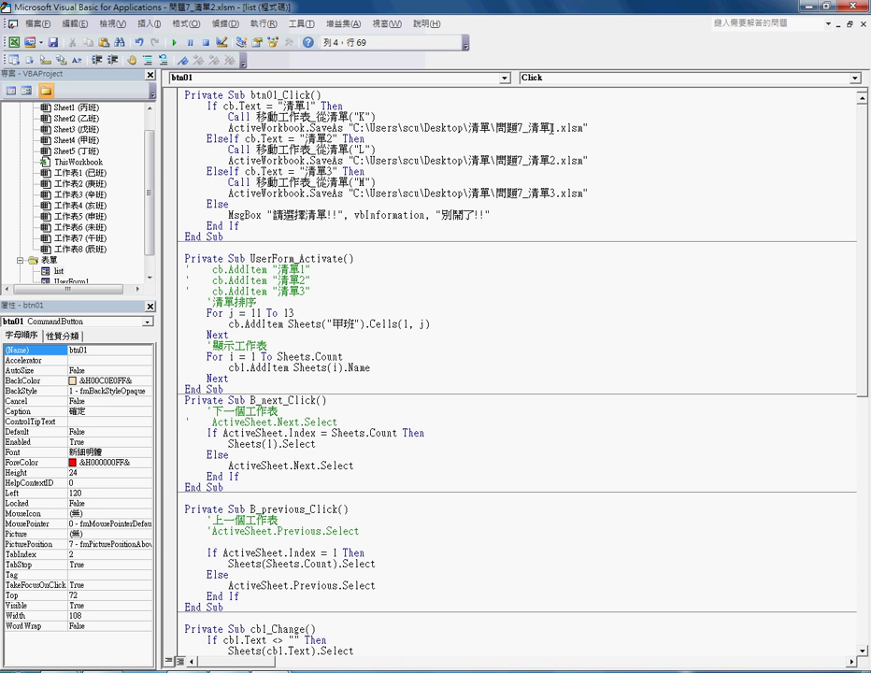